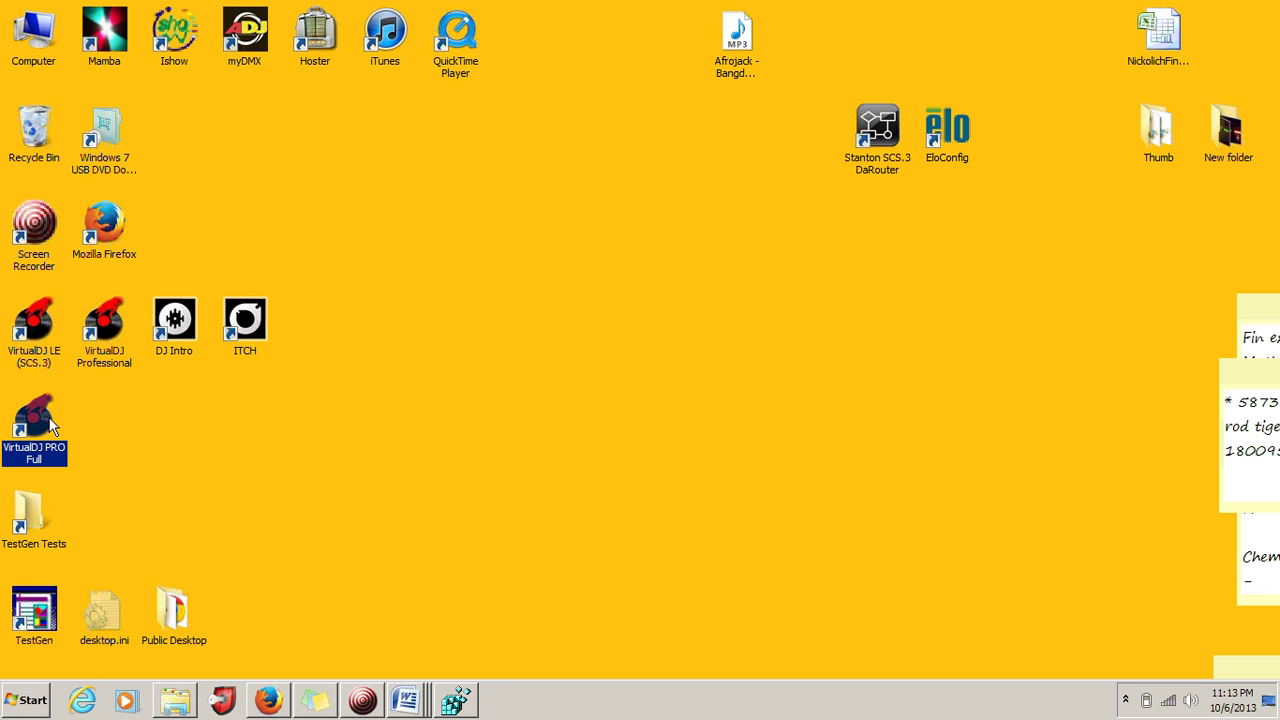
# Step: Launch VirtualDJ, leave Video Activate and hardware acceleration unchecked, then close the program
pyautogui.click(115, 342)
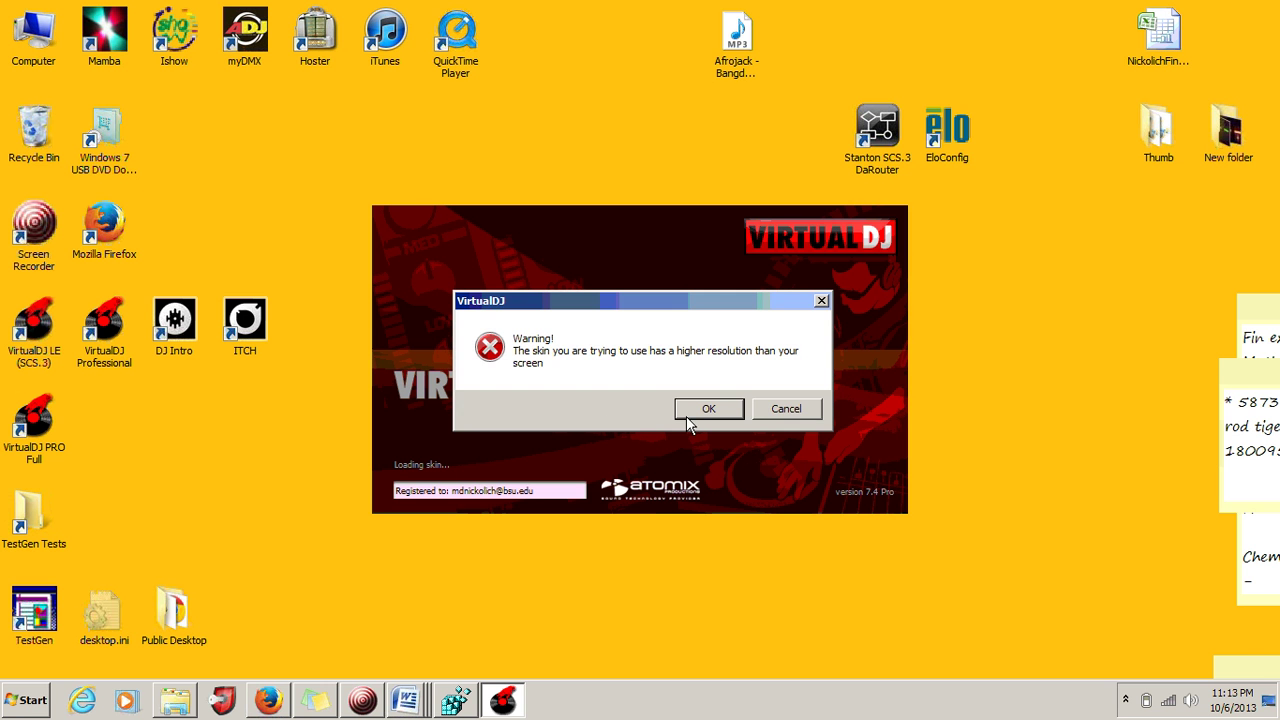
pyautogui.click(695, 412)
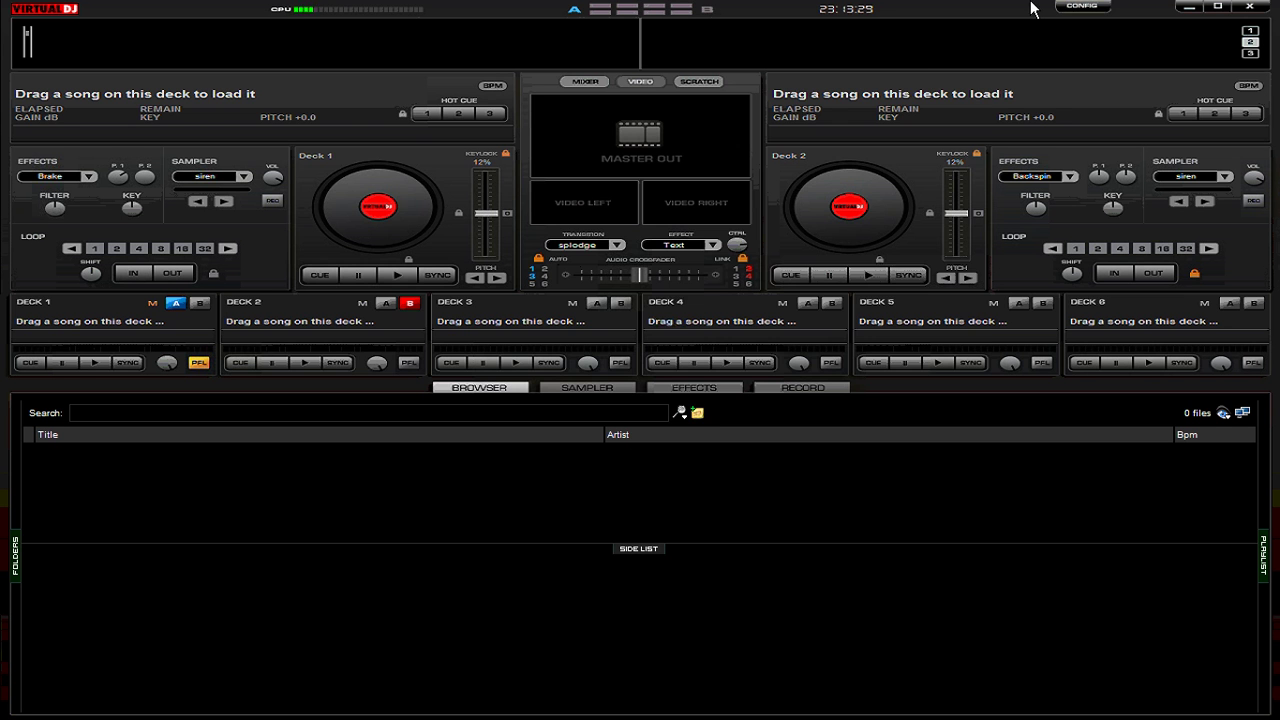
pyautogui.click(1076, 8)
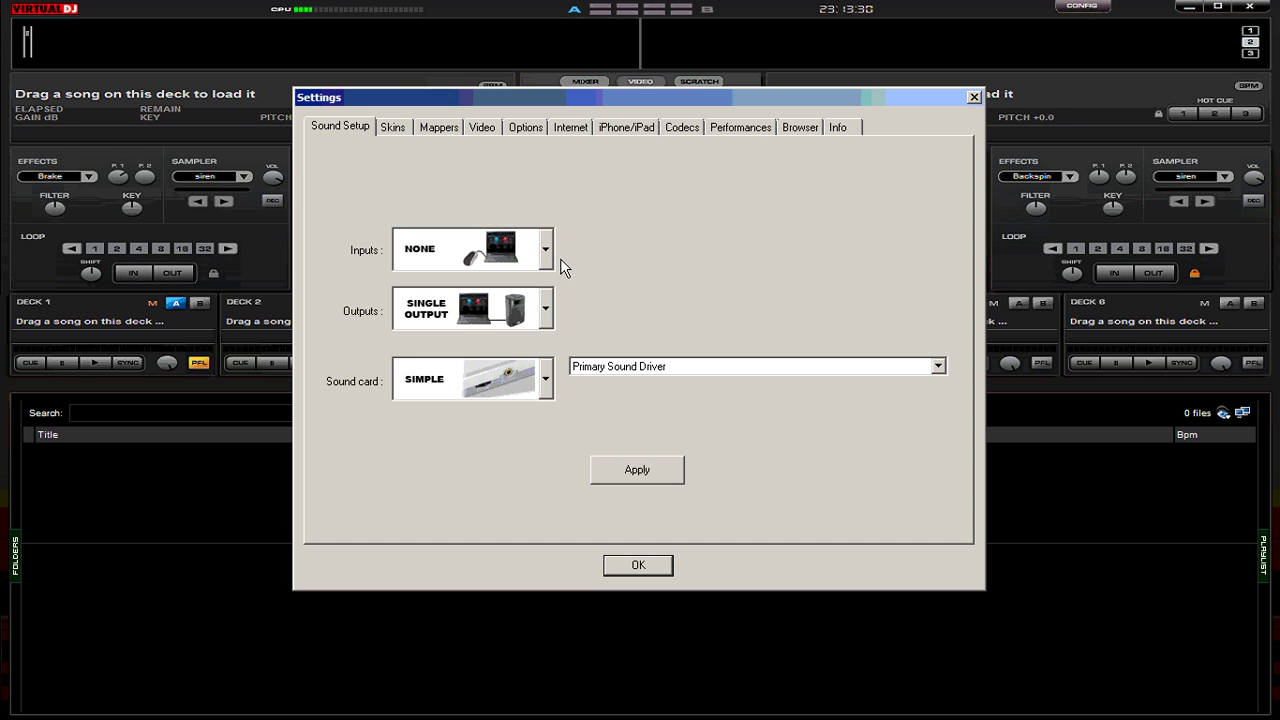
pyautogui.click(489, 128)
pyautogui.click(339, 222)
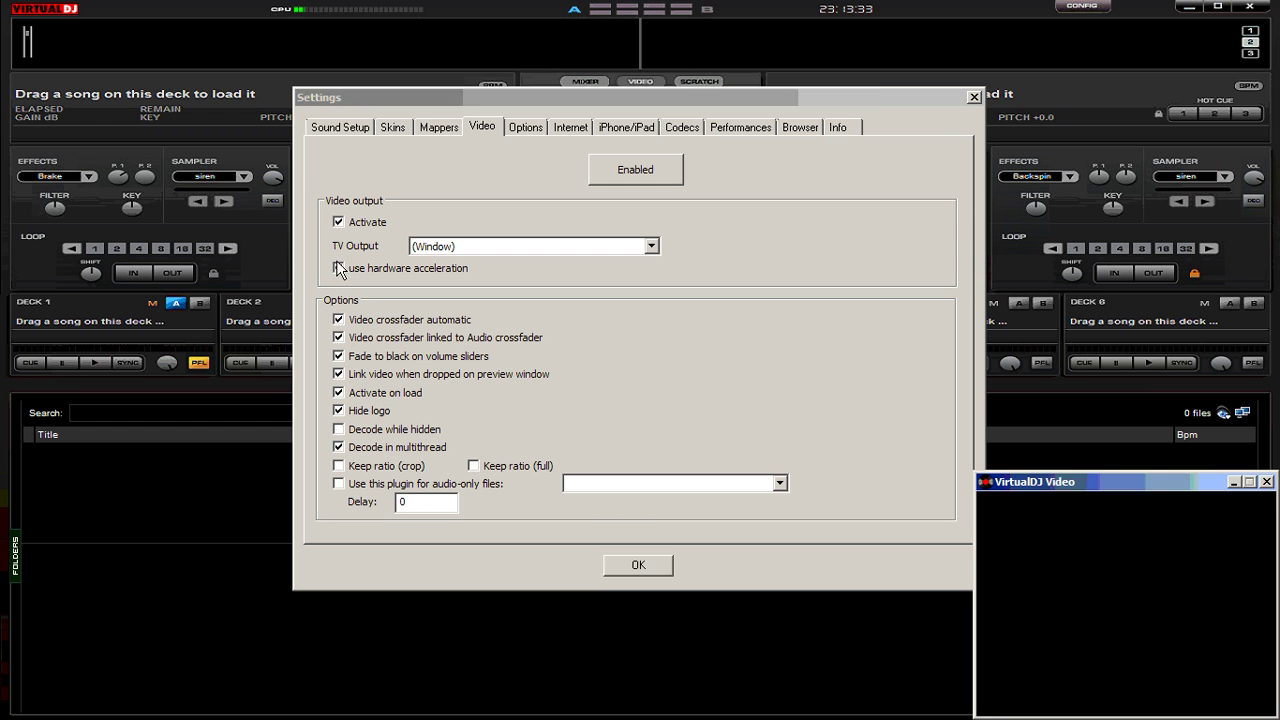
pyautogui.click(339, 222)
pyautogui.click(339, 268)
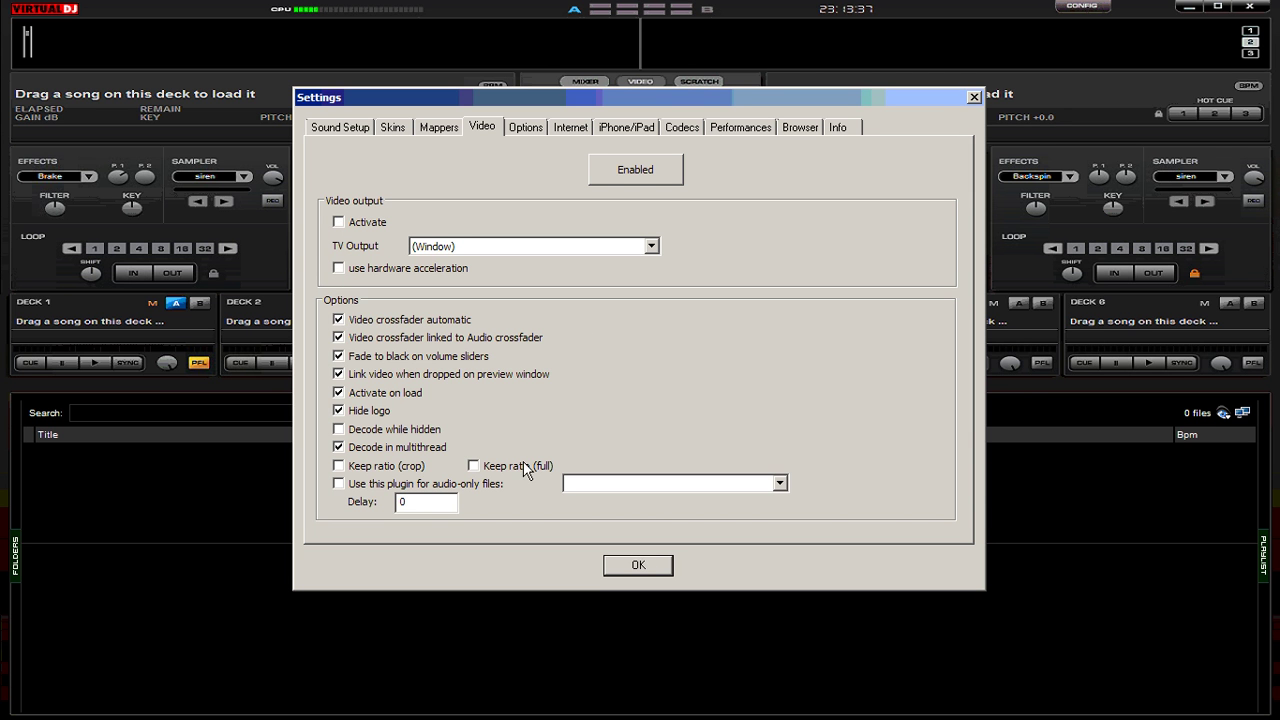
pyautogui.click(640, 570)
pyautogui.click(1249, 7)
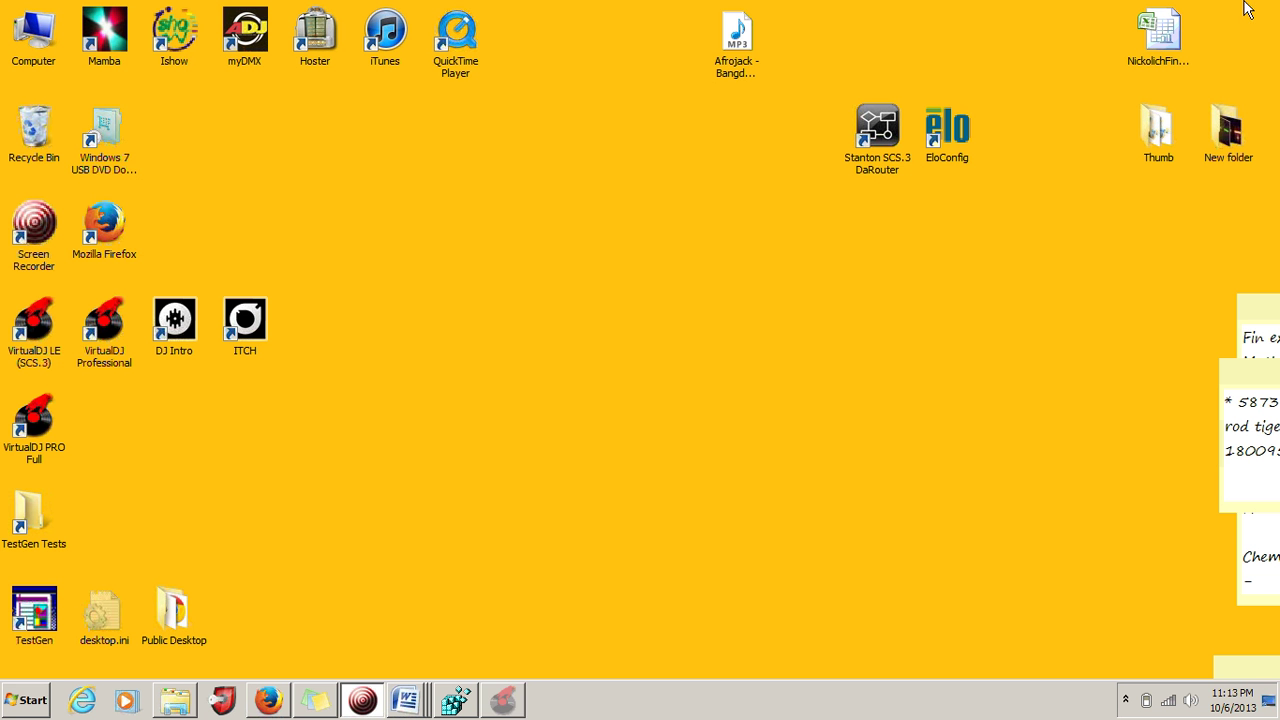
# Step: Relaunch VirtualDJ PRO Full, enable video output with hardware acceleration, save, and close it
pyautogui.click(30, 438)
pyautogui.doubleClick(30, 438)
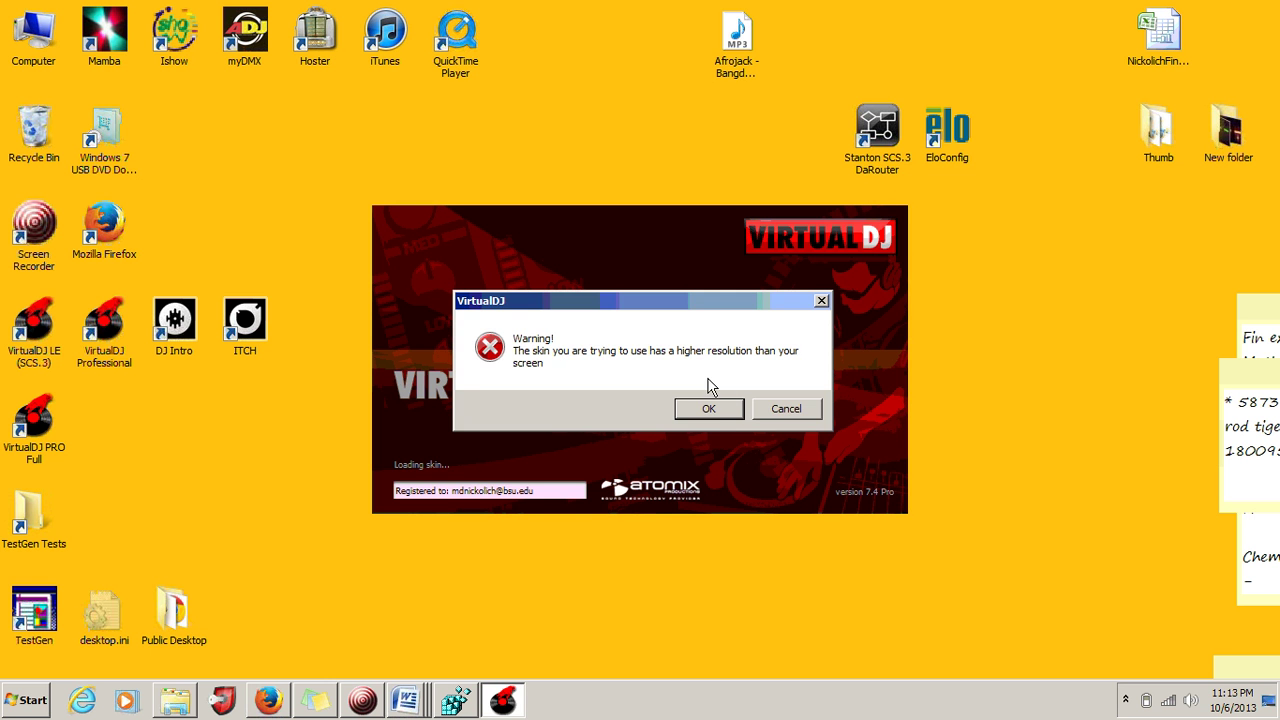
pyautogui.click(708, 406)
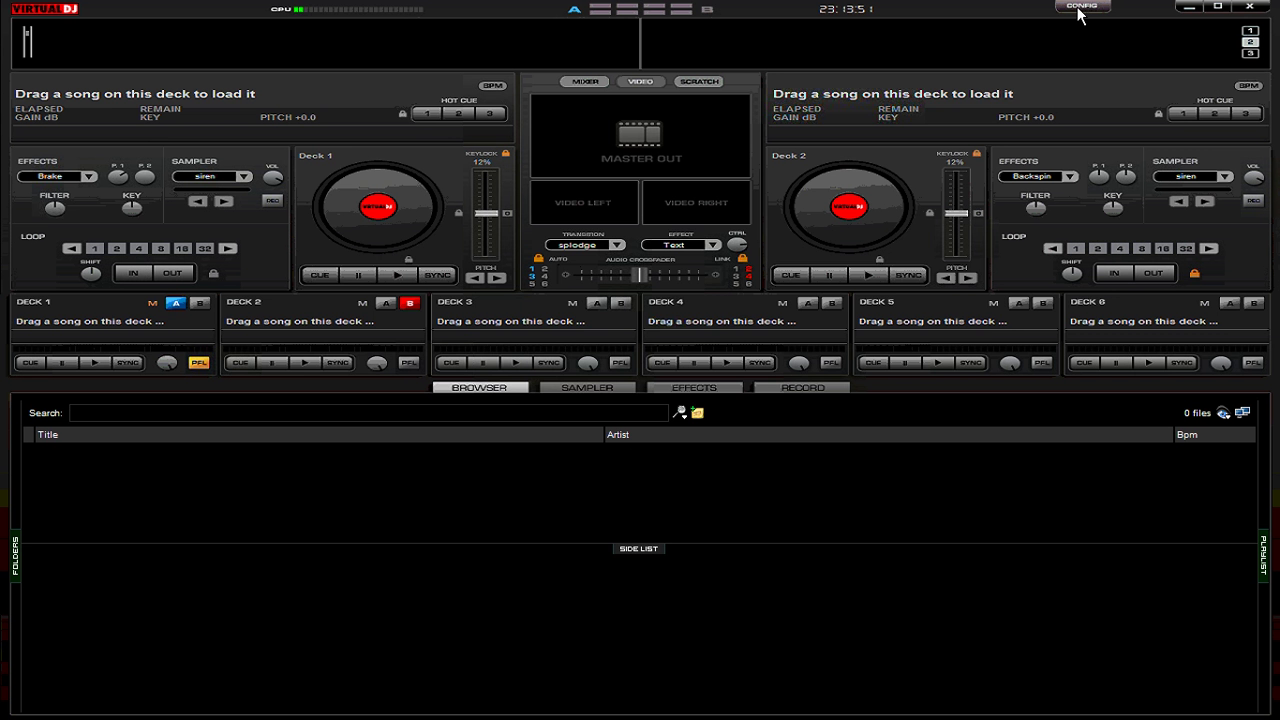
pyautogui.click(1080, 8)
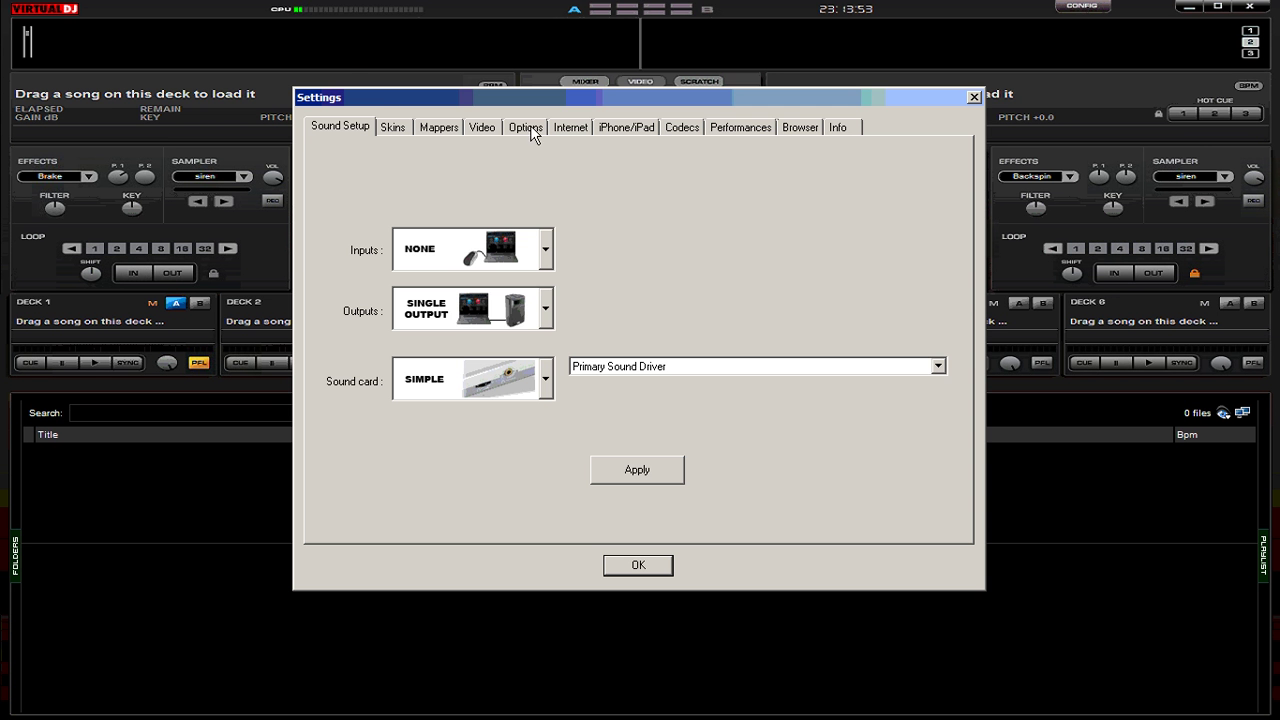
pyautogui.click(484, 128)
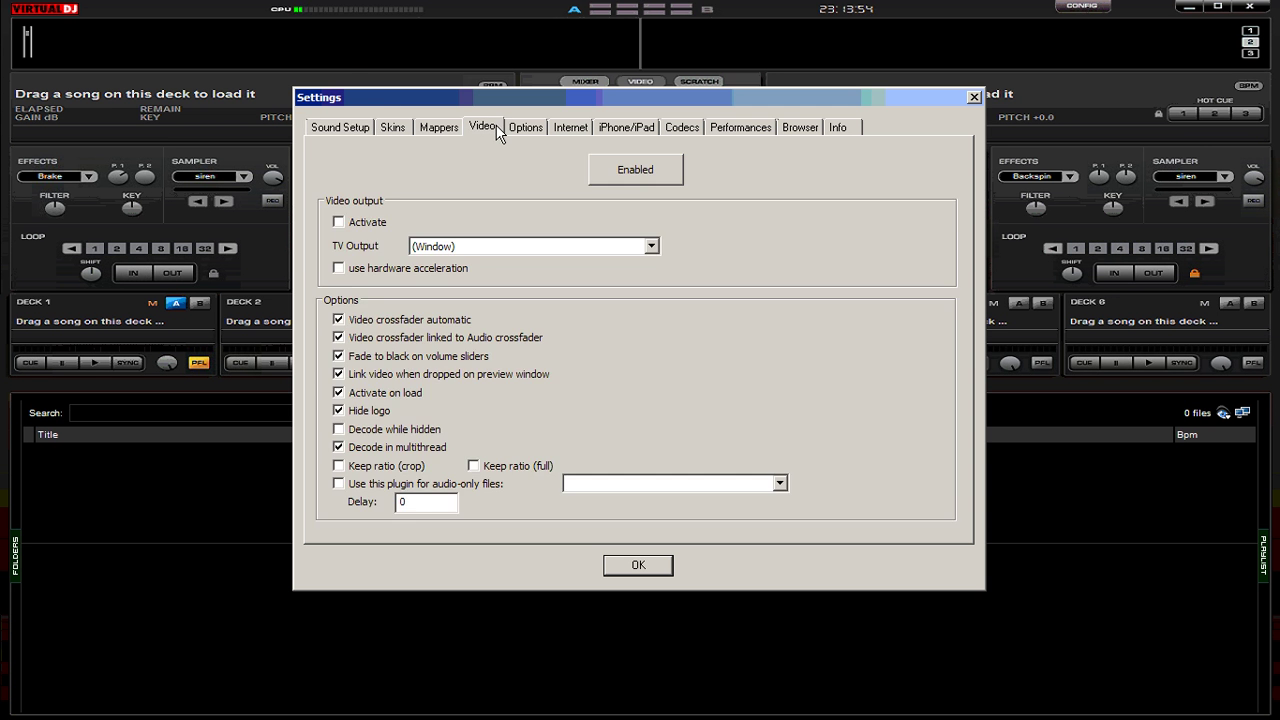
pyautogui.click(339, 222)
pyautogui.click(338, 268)
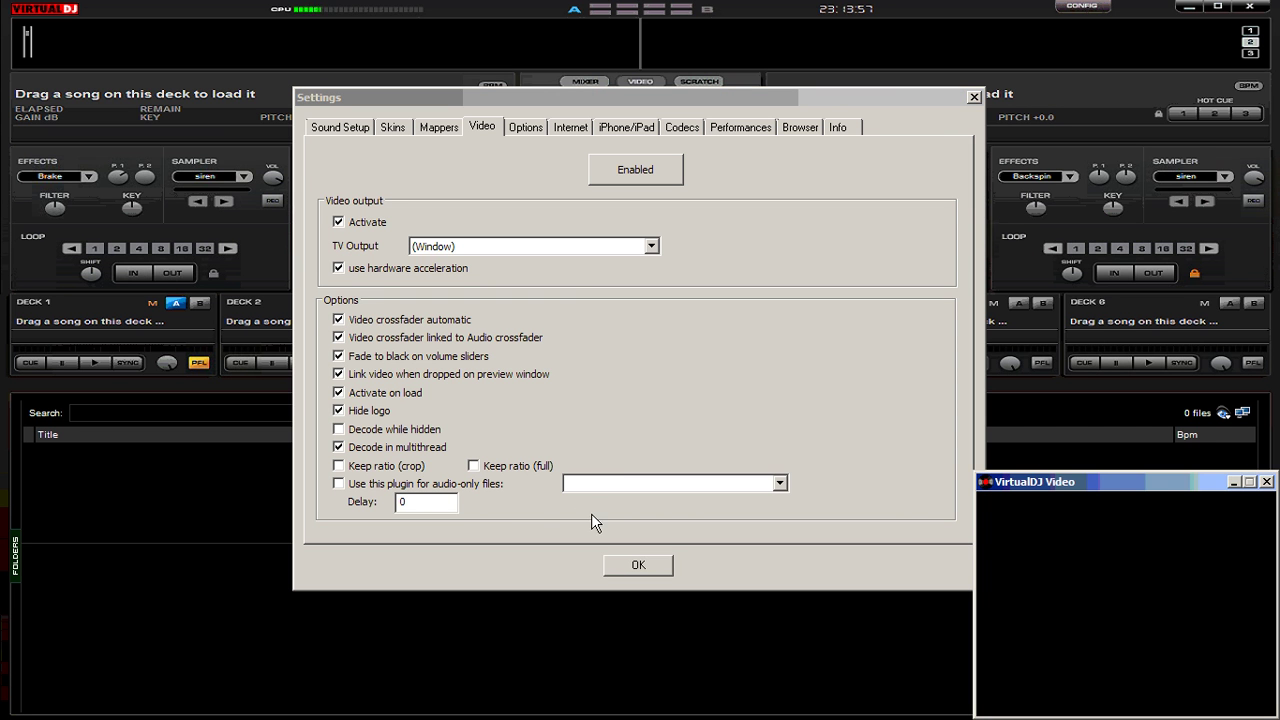
pyautogui.click(620, 565)
pyautogui.click(1190, 8)
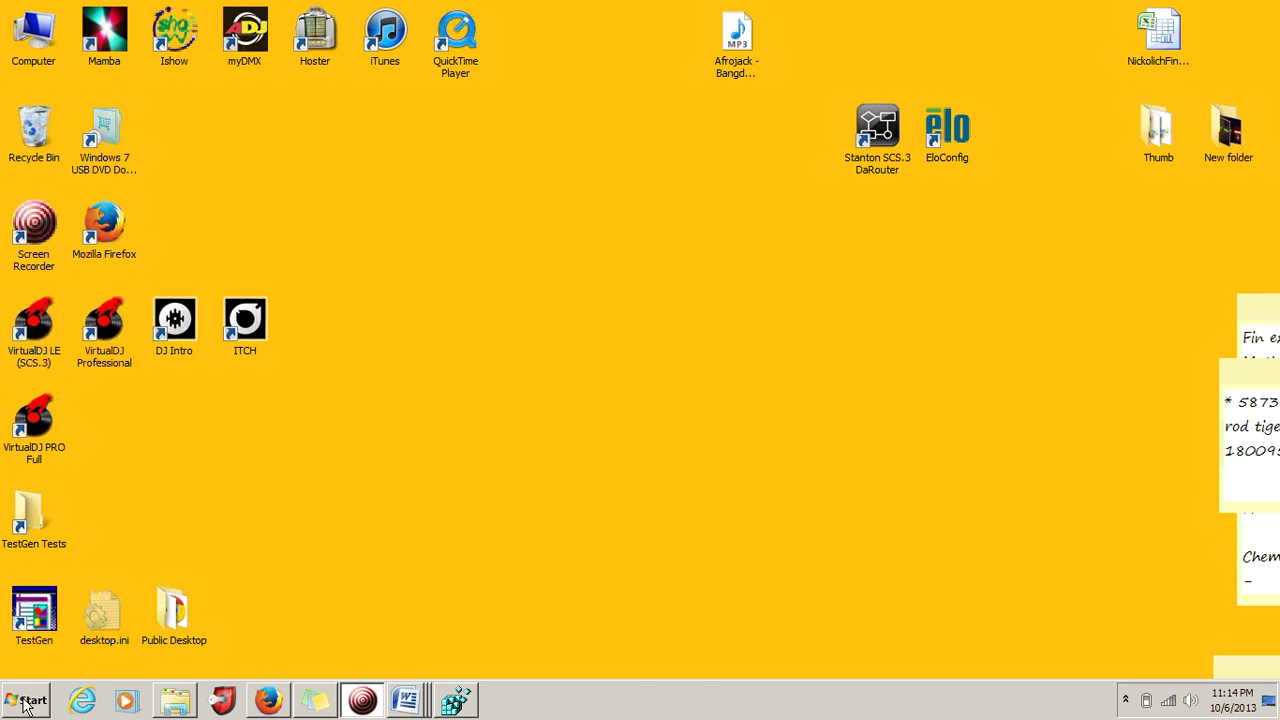
pyautogui.click(268, 700)
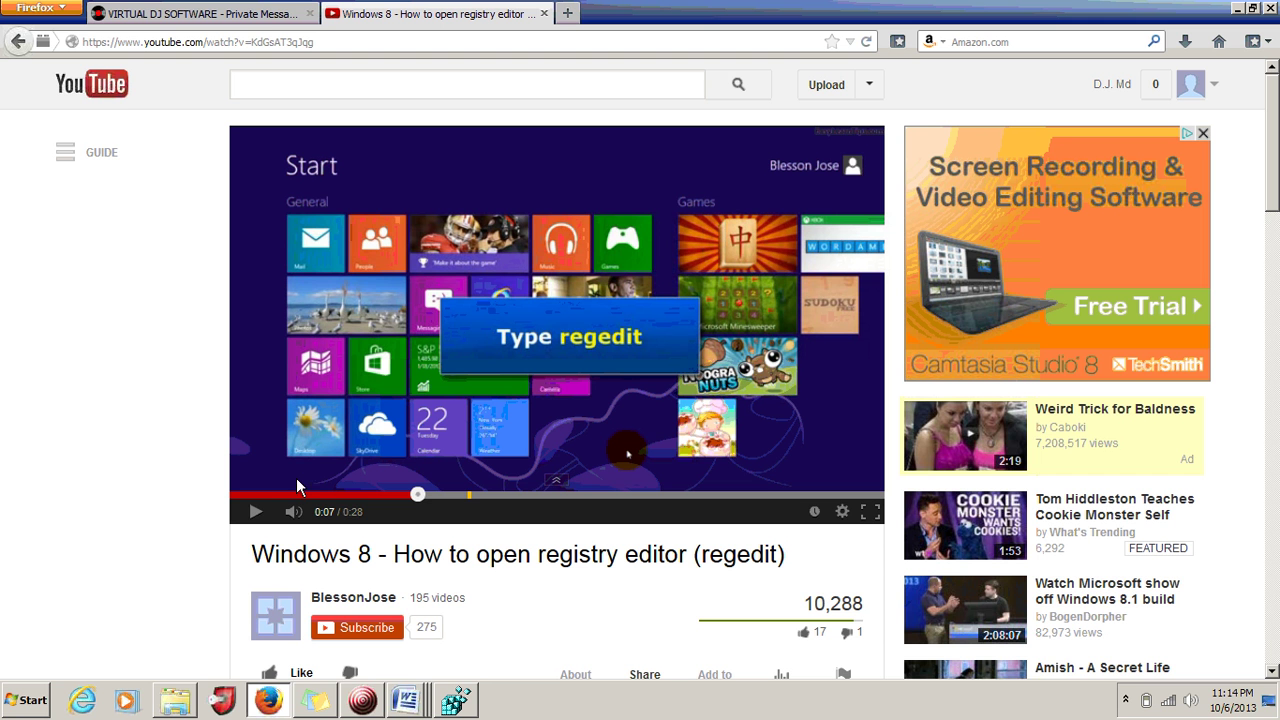
pyautogui.click(255, 512)
pyautogui.moveTo(352, 605)
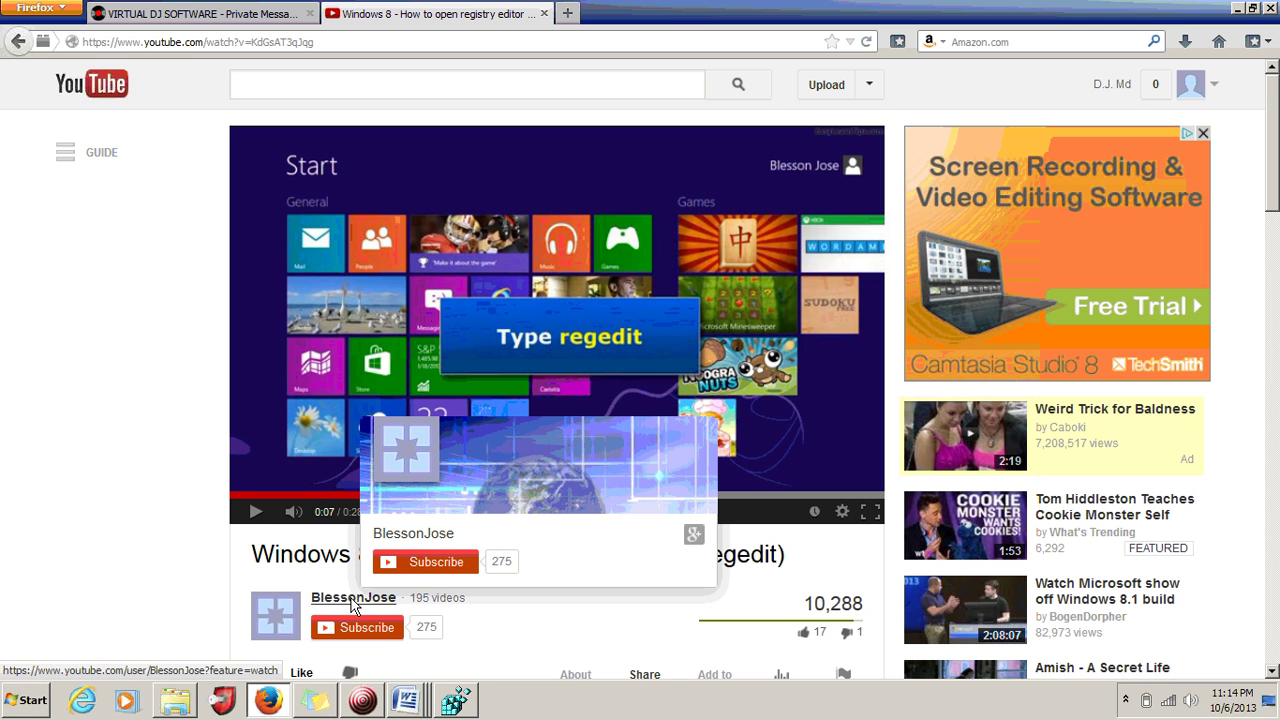
pyautogui.click(254, 511)
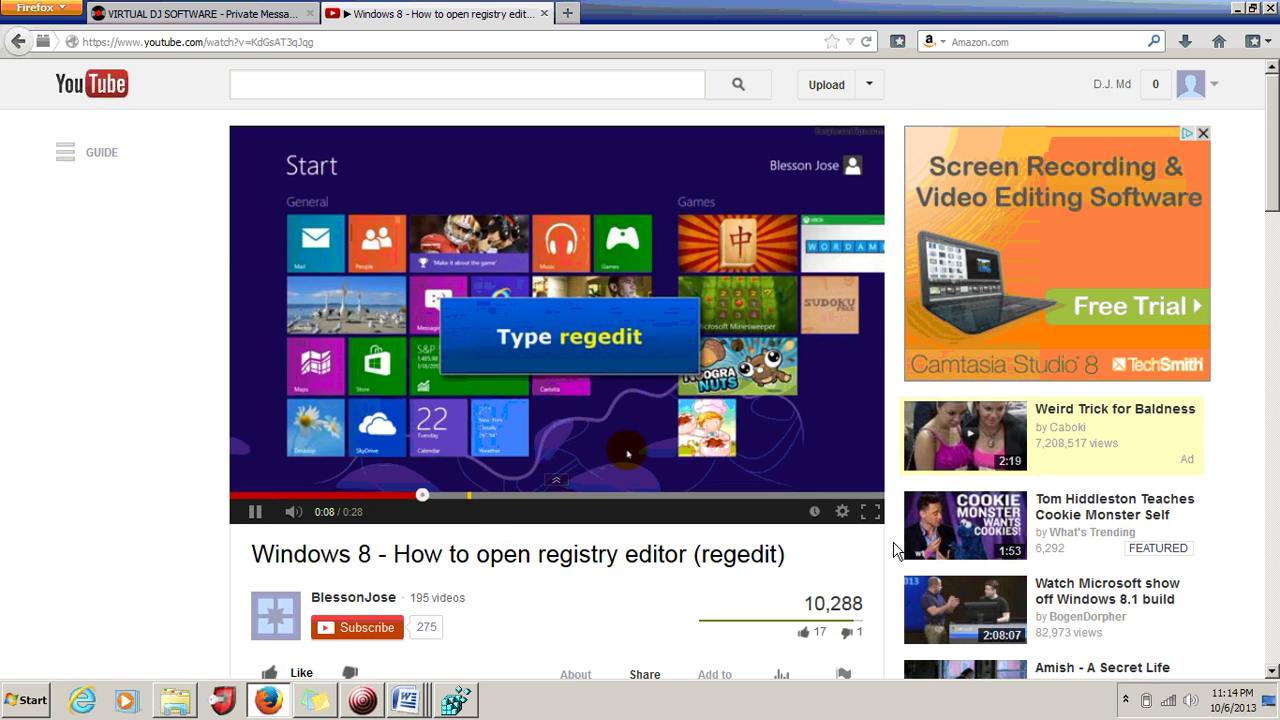
pyautogui.click(870, 512)
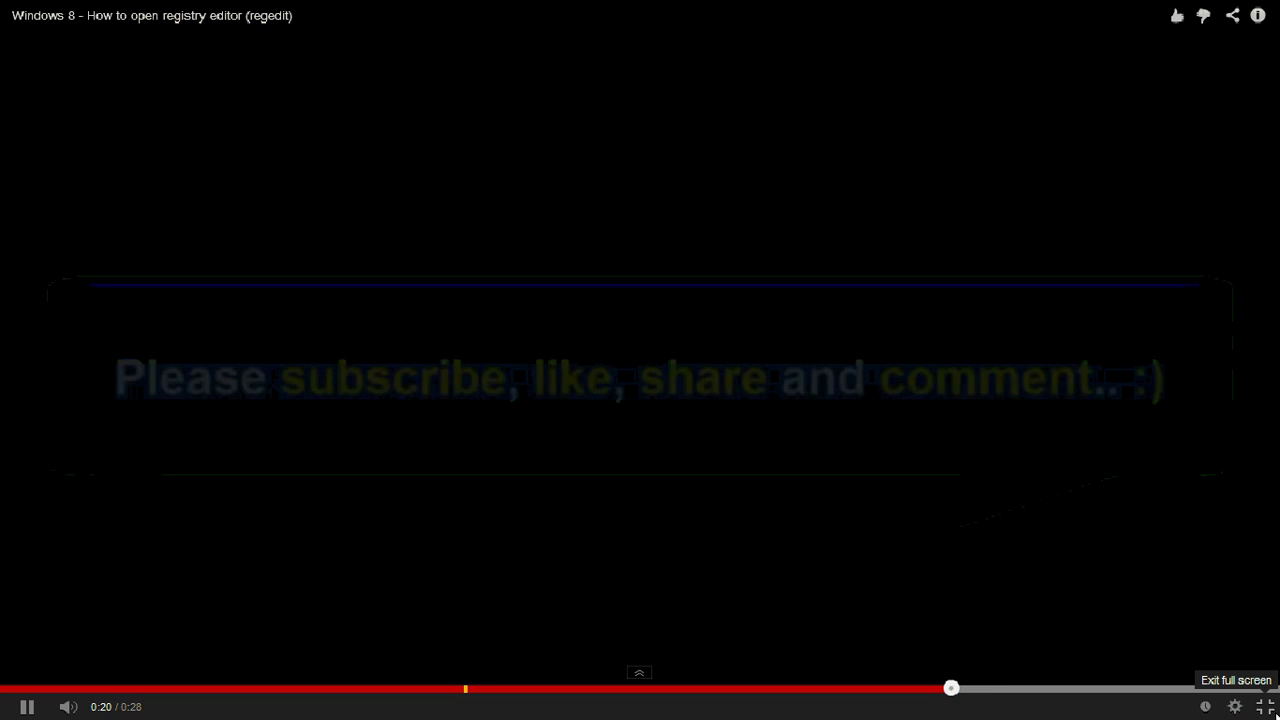
pyautogui.click(1265, 706)
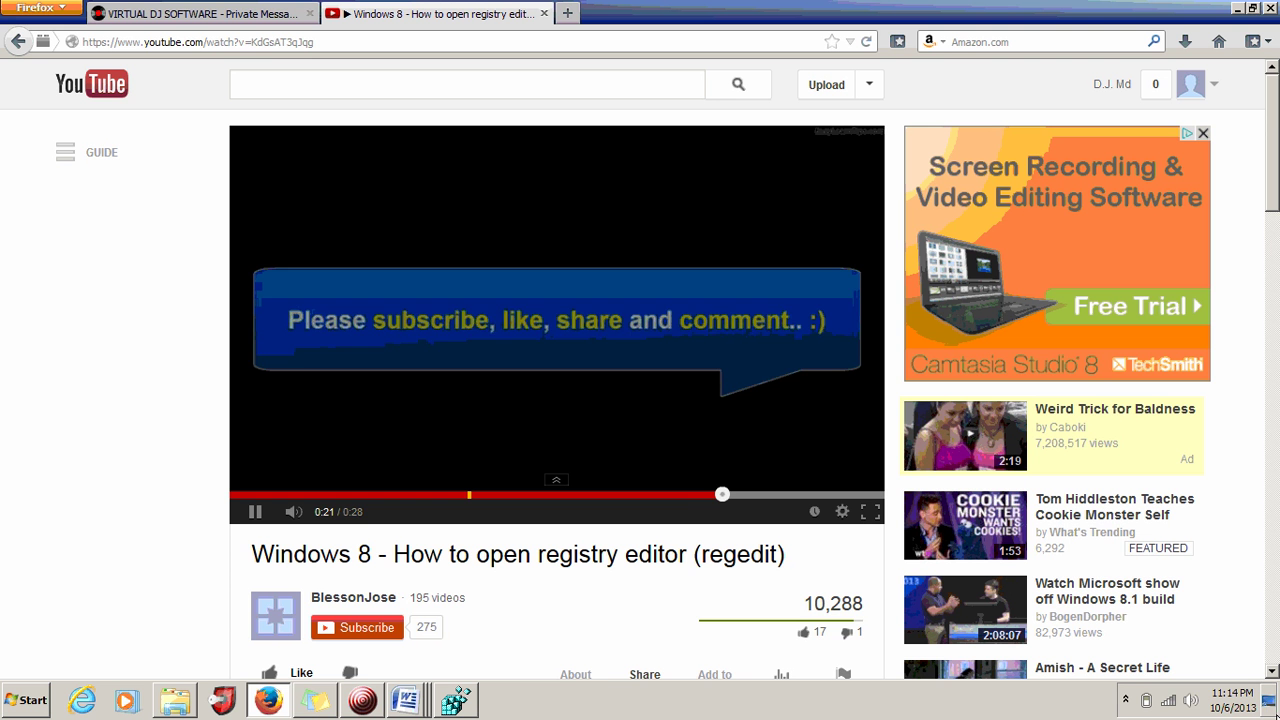
pyautogui.click(1270, 8)
# Step: Export HKEY_CURRENT_USER to PreVDJFix.reg in Documents, replacing the existing file
pyautogui.click(455, 700)
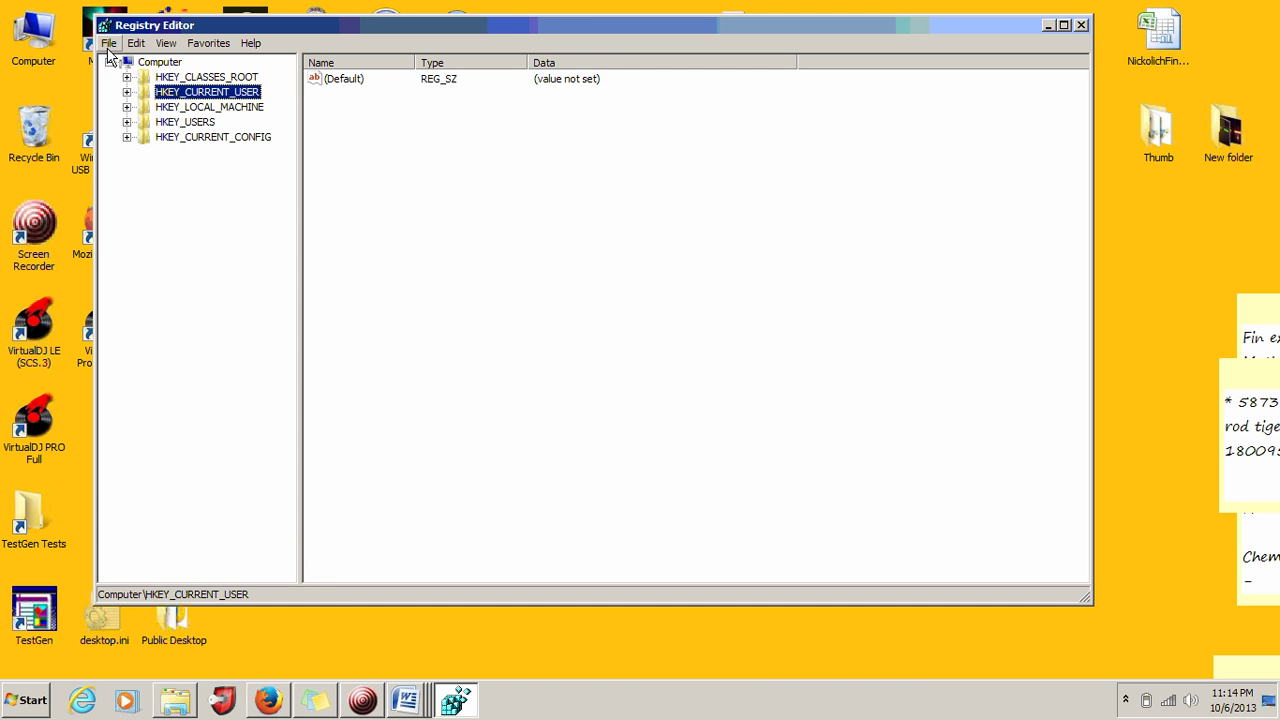
pyautogui.click(109, 43)
pyautogui.click(118, 80)
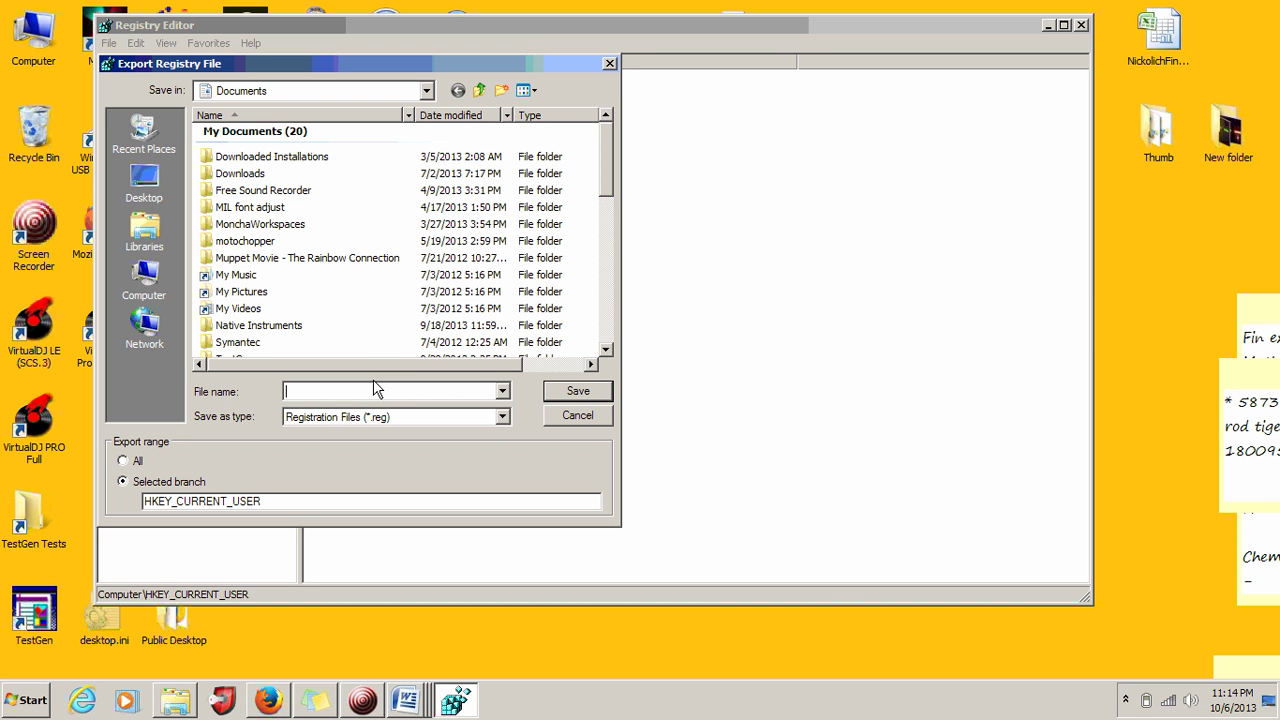
pyautogui.write('pre')
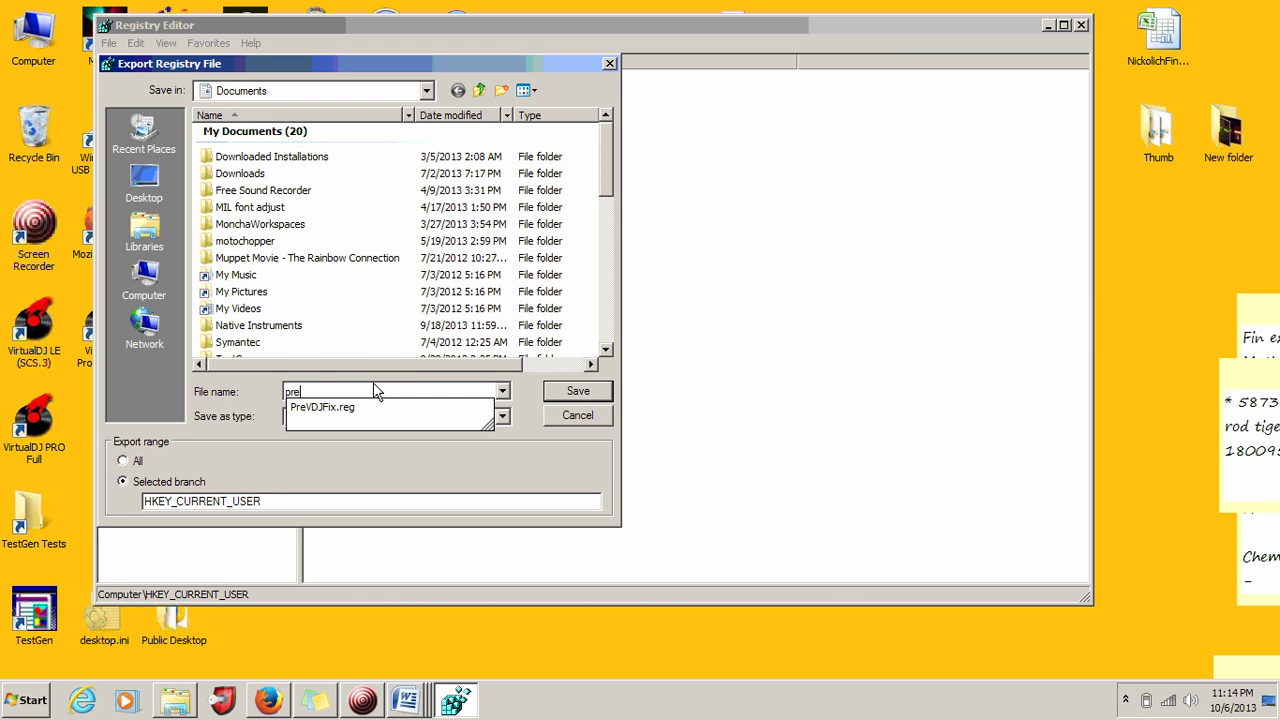
pyautogui.write('vdjfix')
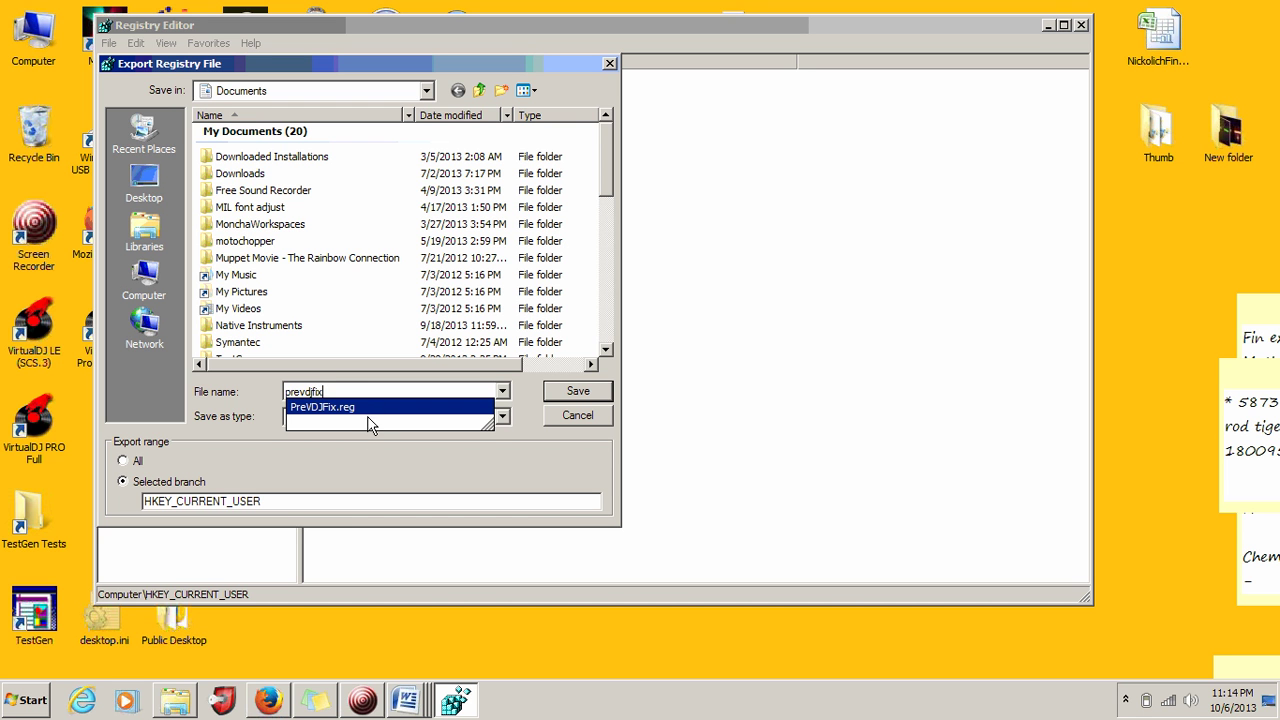
pyautogui.click(376, 418)
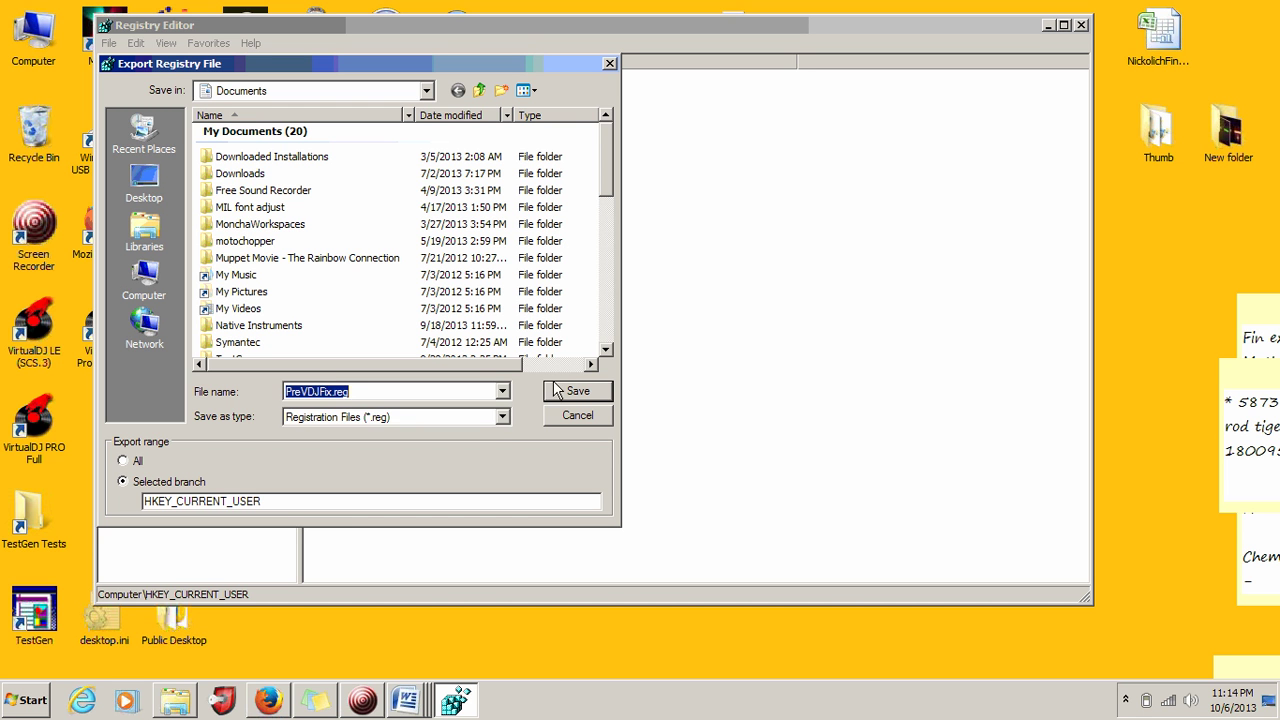
pyautogui.click(558, 393)
pyautogui.click(687, 355)
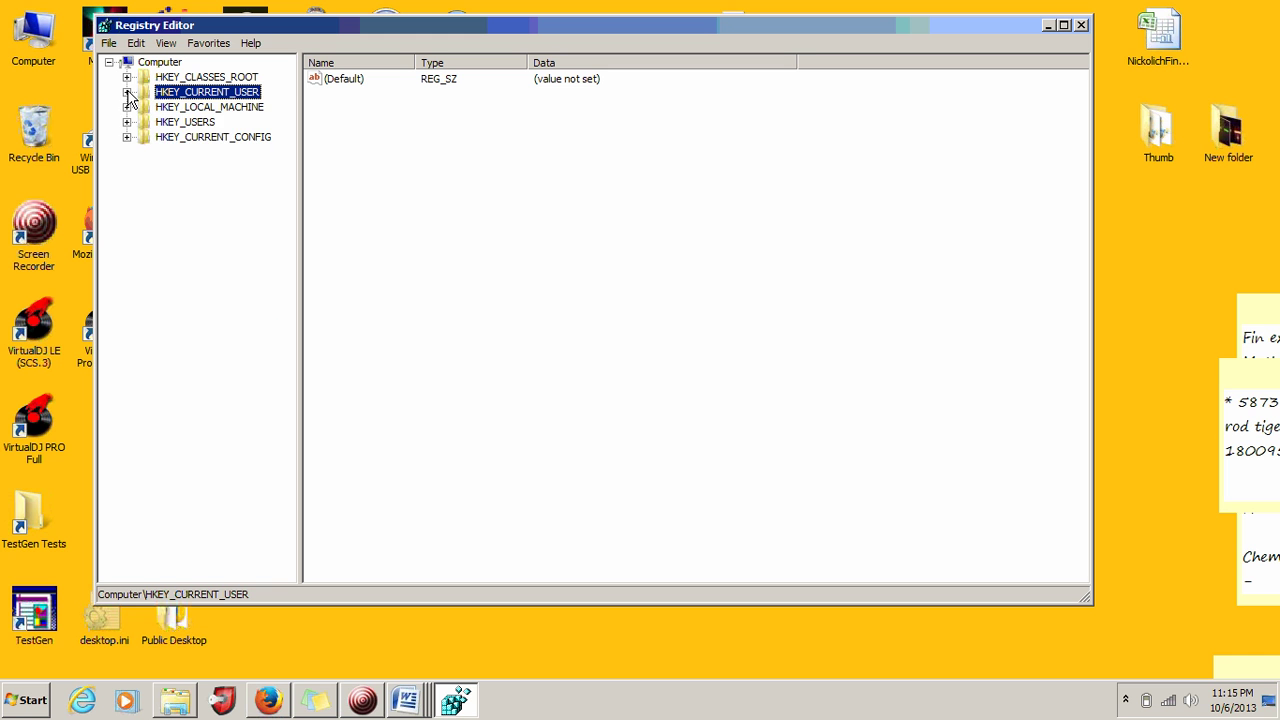
# Step: Expand HKEY_CURRENT_USER\Software, select the VirtualDJ key, and scroll its values down to Zoom
pyautogui.click(127, 93)
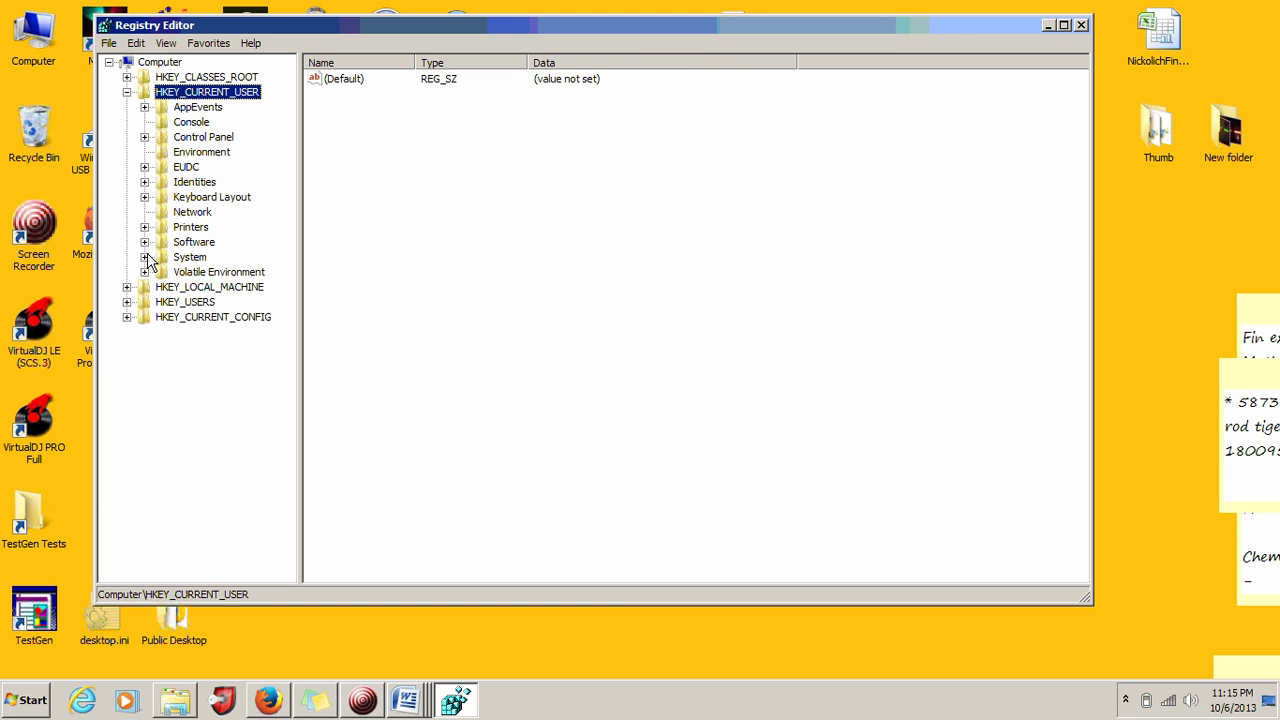
pyautogui.click(210, 244)
pyautogui.doubleClick(211, 245)
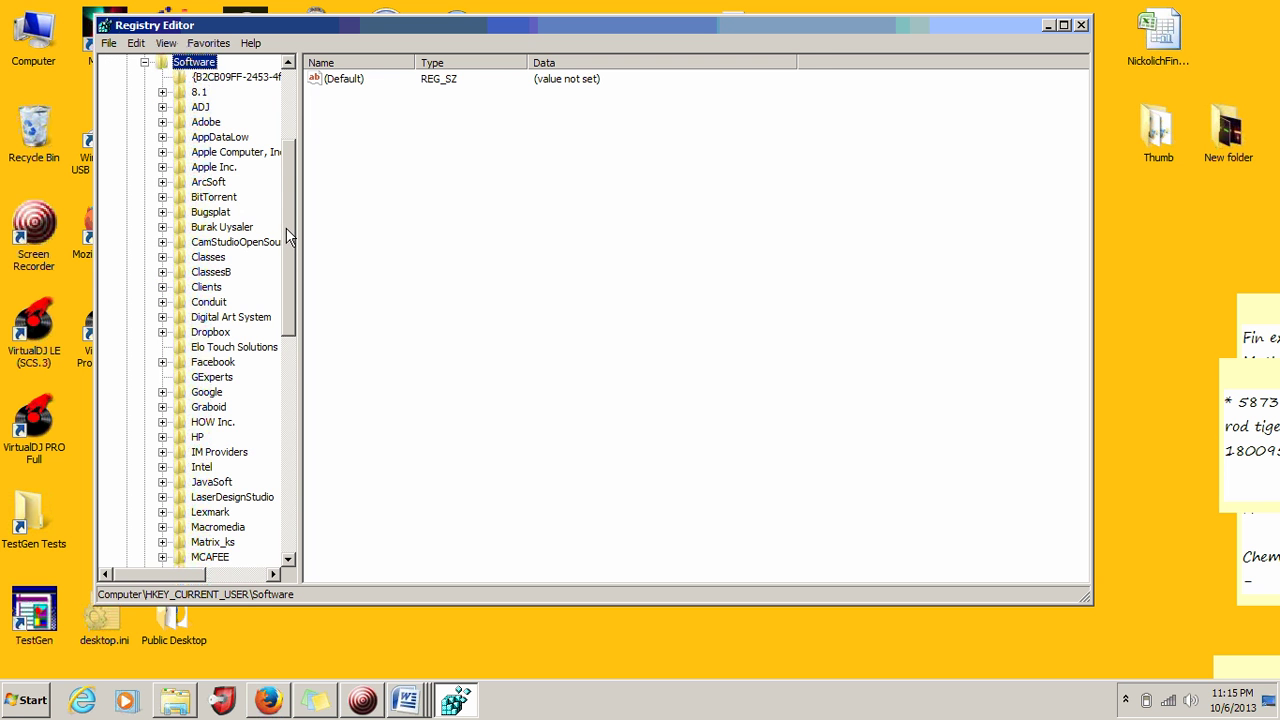
pyautogui.moveTo(289, 238); pyautogui.dragTo(306, 443)
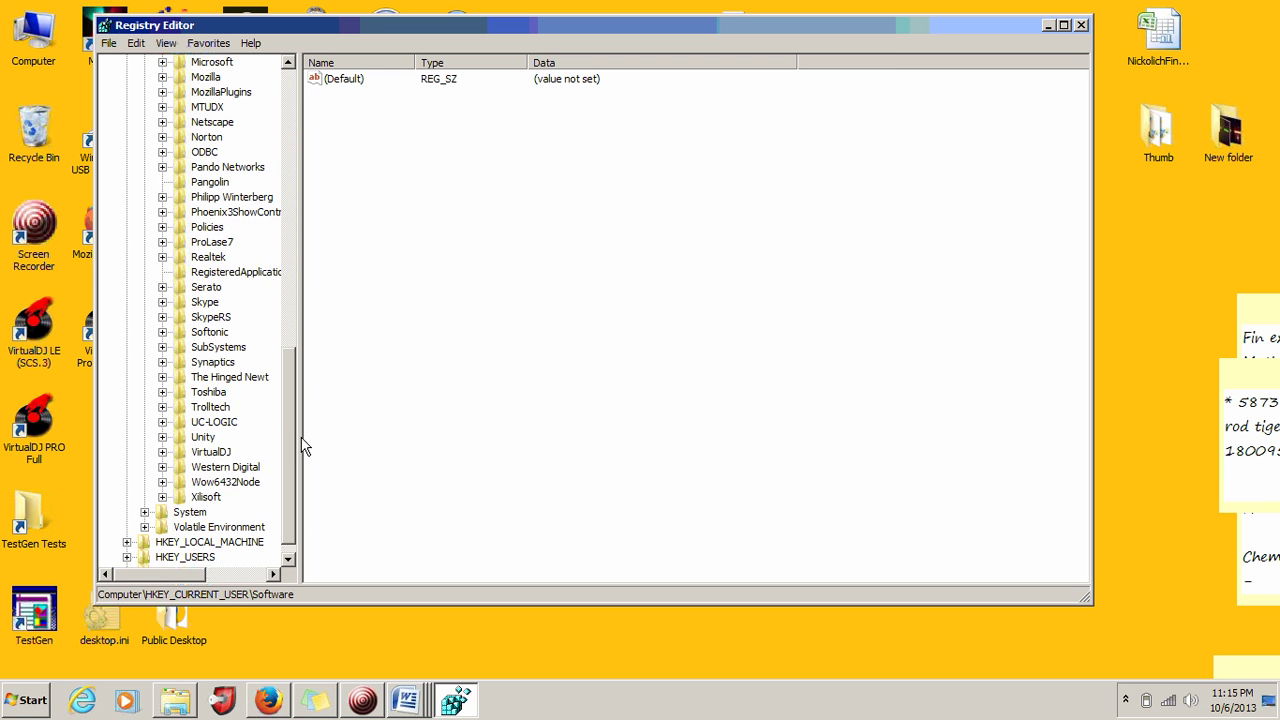
pyautogui.click(210, 453)
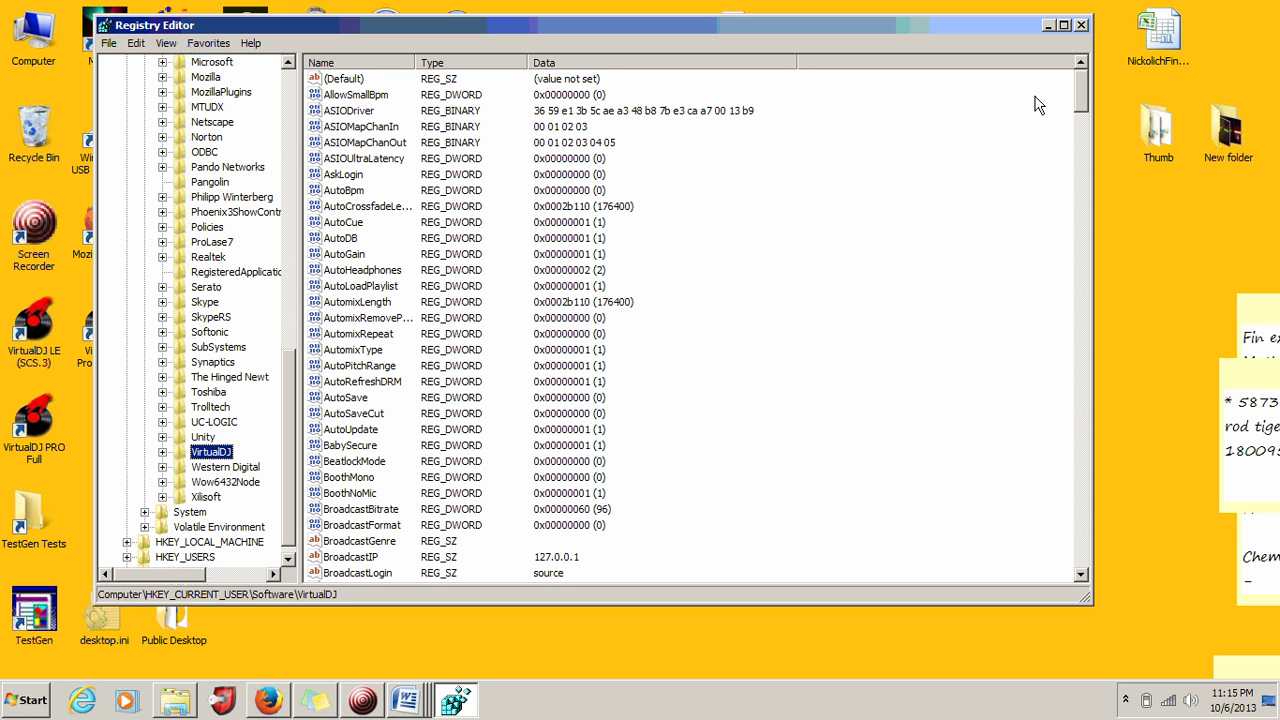
pyautogui.moveTo(1083, 100); pyautogui.dragTo(1080, 574)
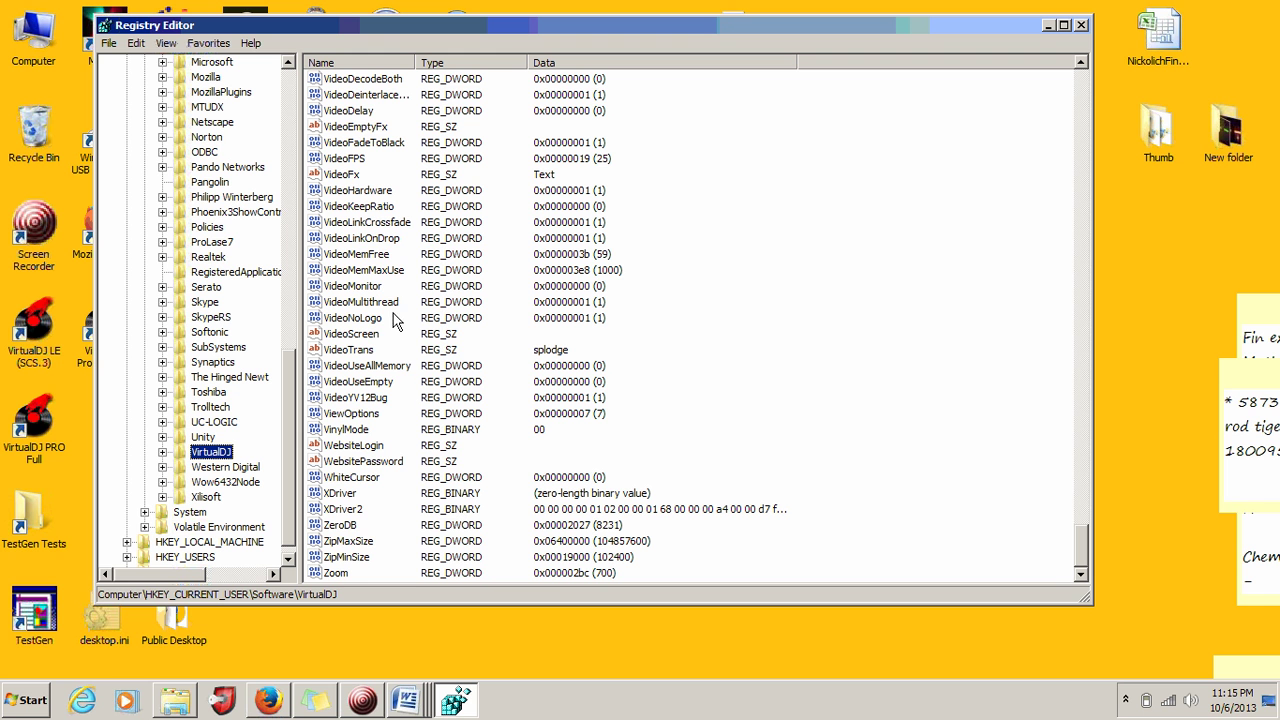
pyautogui.click(380, 258)
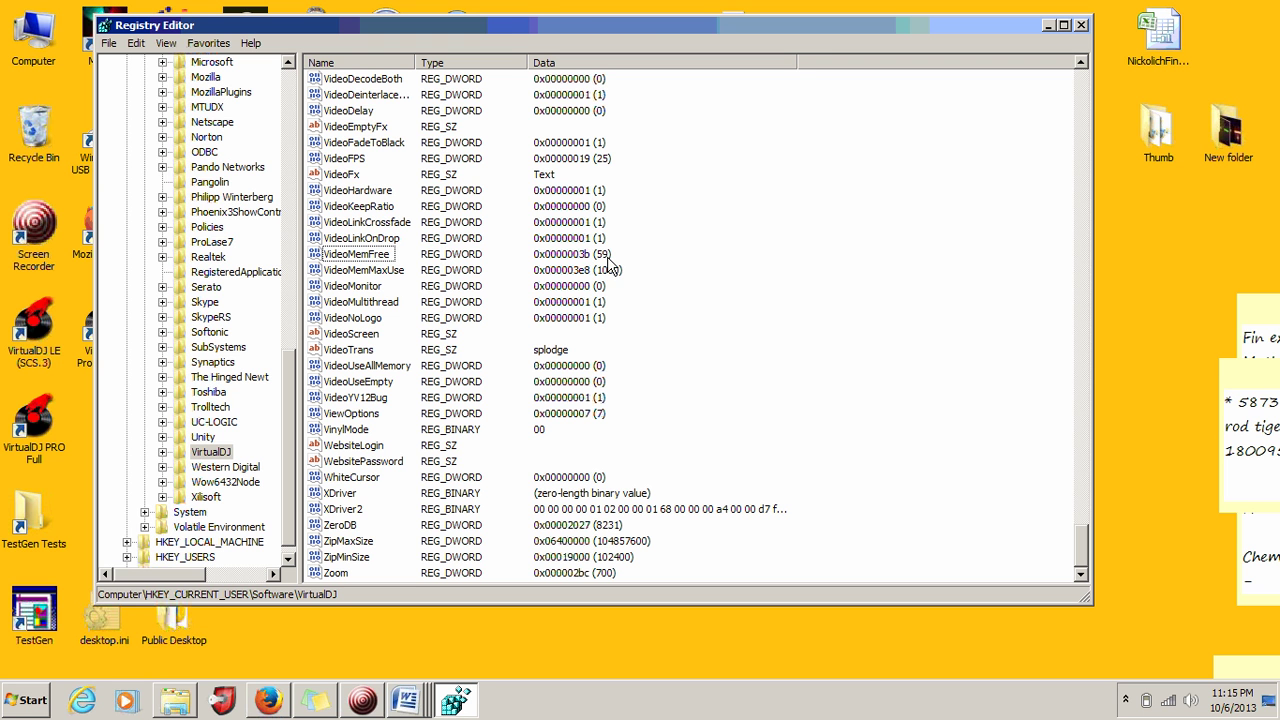
pyautogui.doubleClick(381, 259)
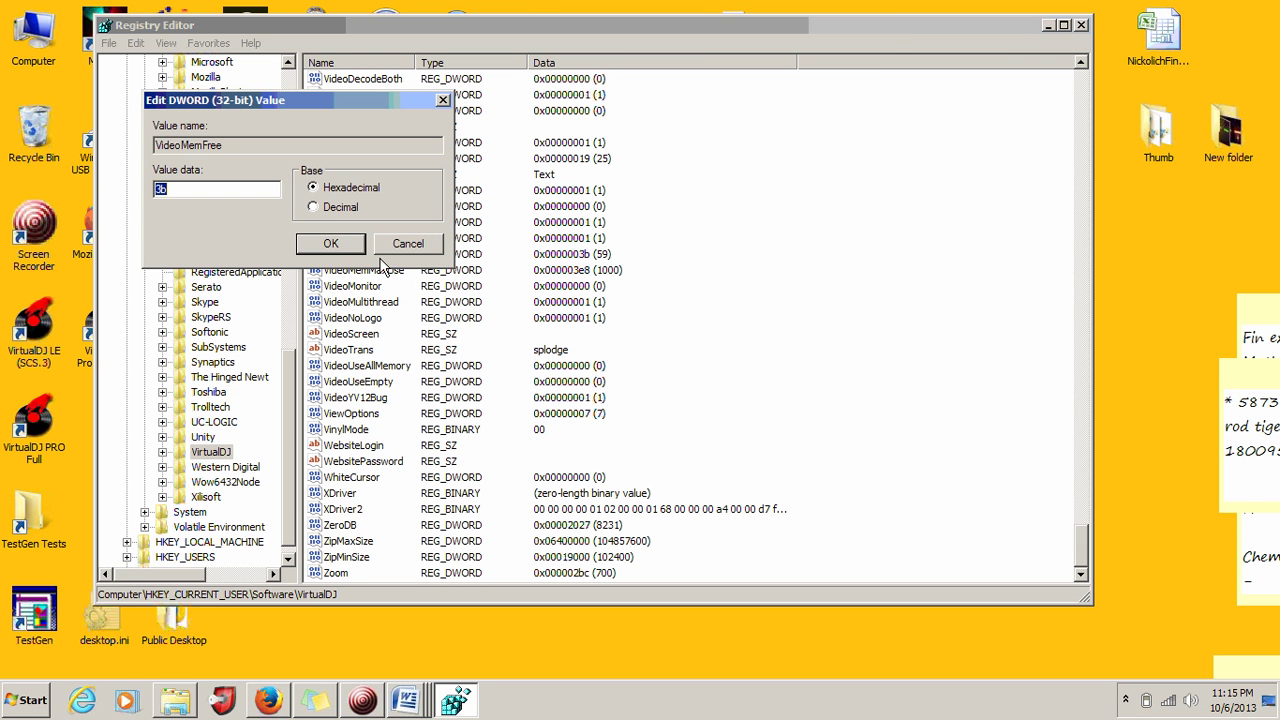
pyautogui.click(313, 207)
pyautogui.click(333, 244)
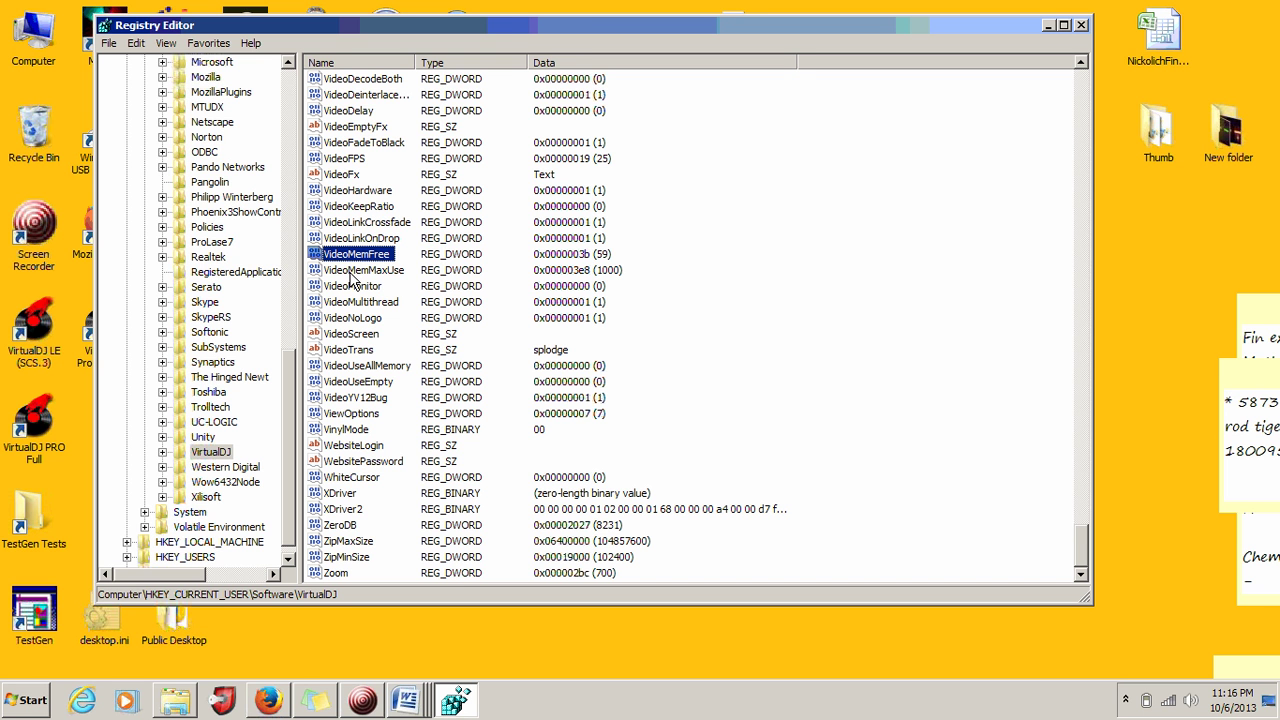
pyautogui.doubleClick(351, 272)
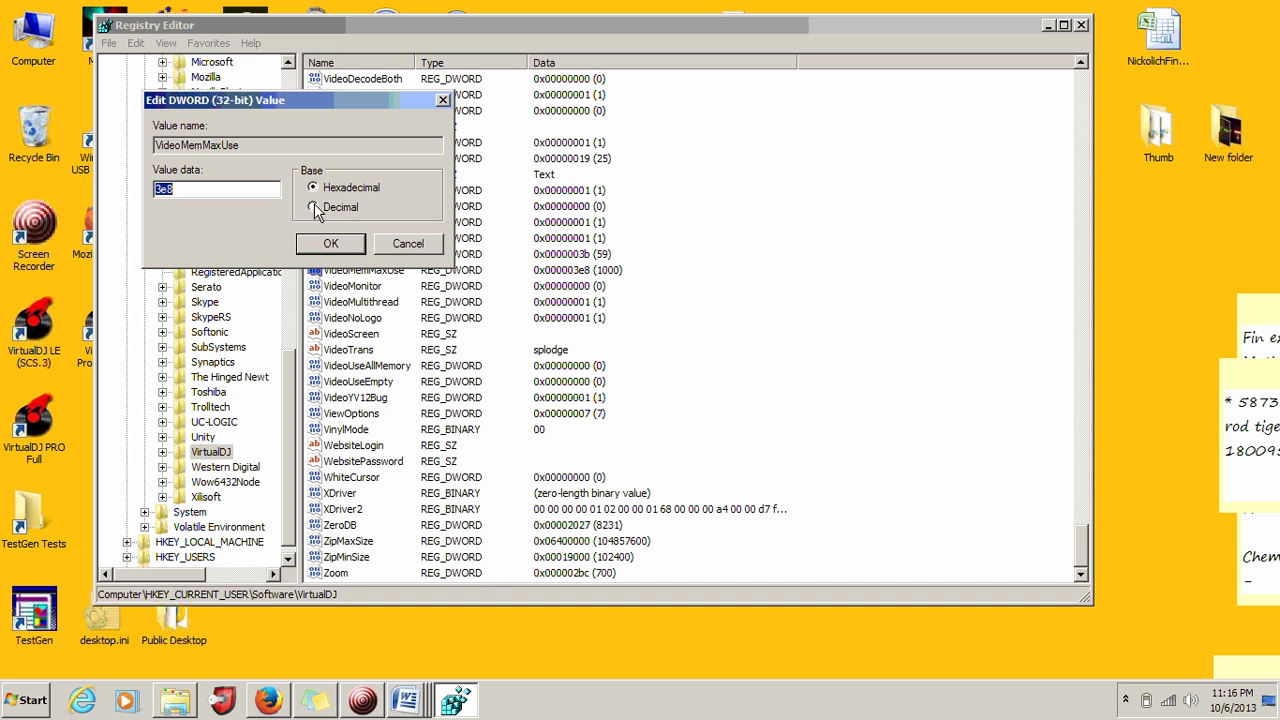
pyautogui.click(314, 207)
pyautogui.click(313, 187)
pyautogui.press('BackSpace')
pyautogui.press('BackSpace')
pyautogui.press('BackSpace')
pyautogui.write('1000')
pyautogui.click(313, 207)
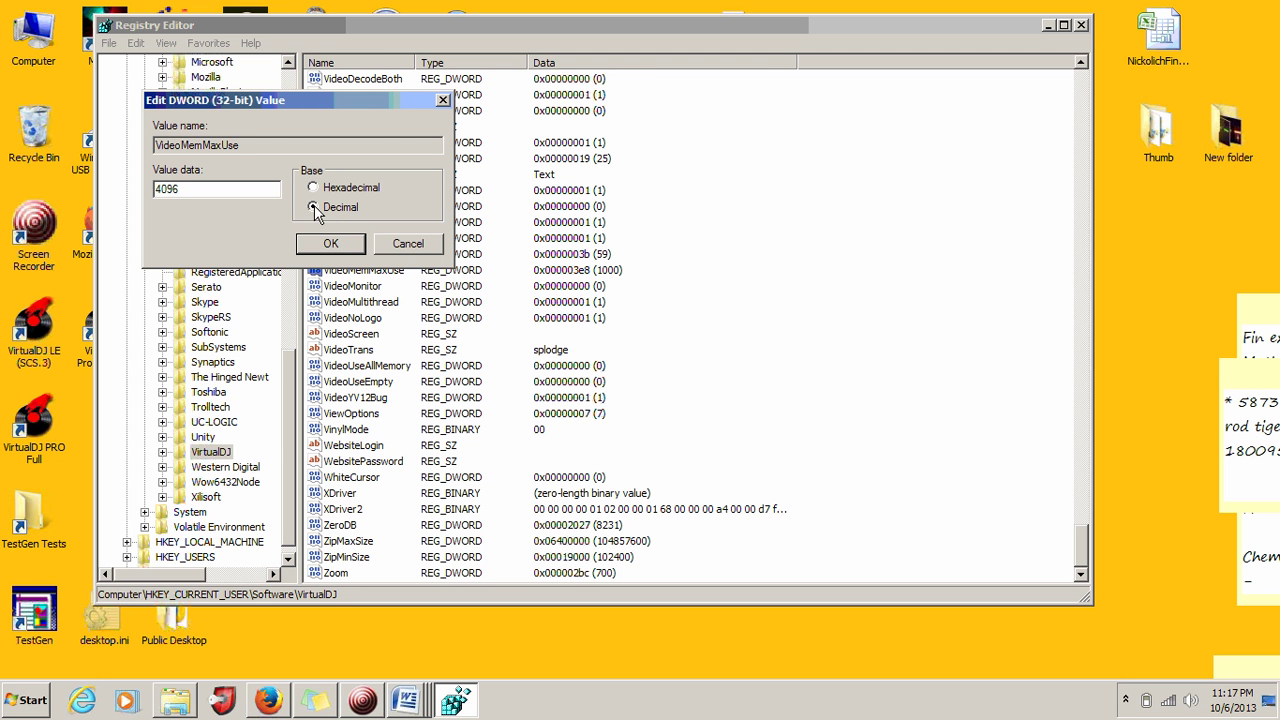
pyautogui.click(231, 193)
pyautogui.doubleClick(231, 193)
pyautogui.press('BackSpace')
pyautogui.write('1000')
pyautogui.click(330, 245)
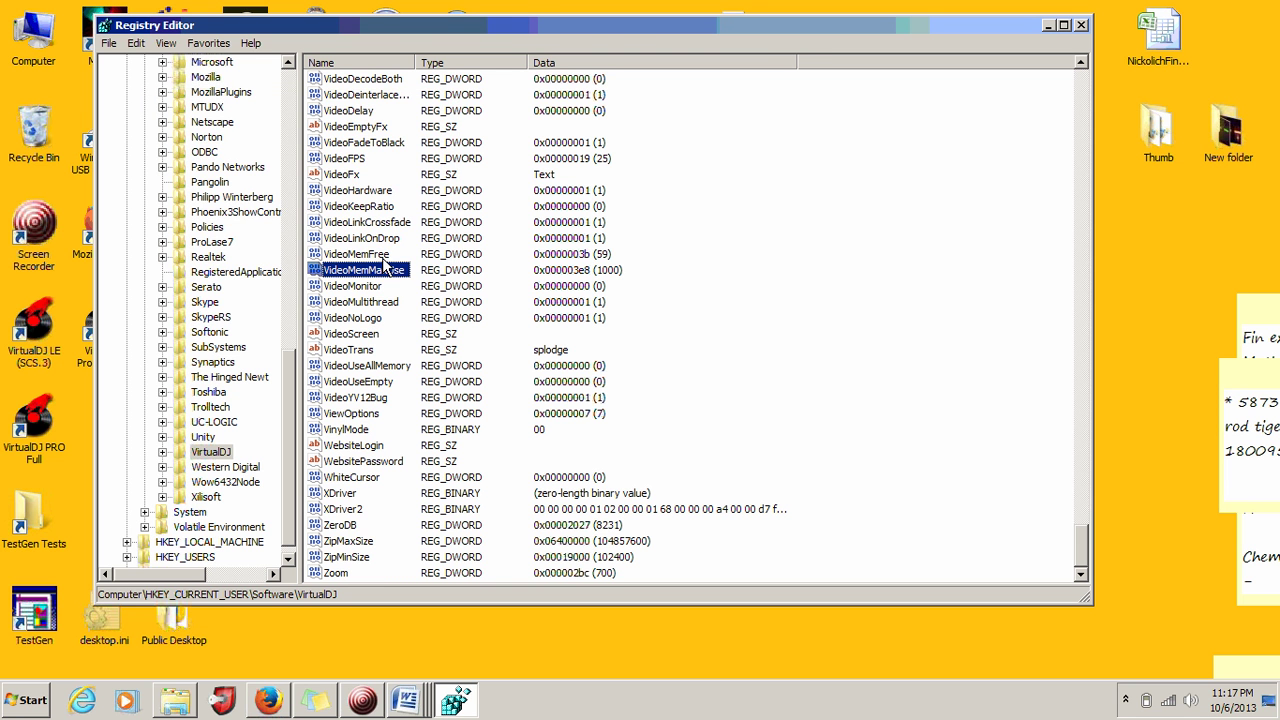
pyautogui.doubleClick(383, 256)
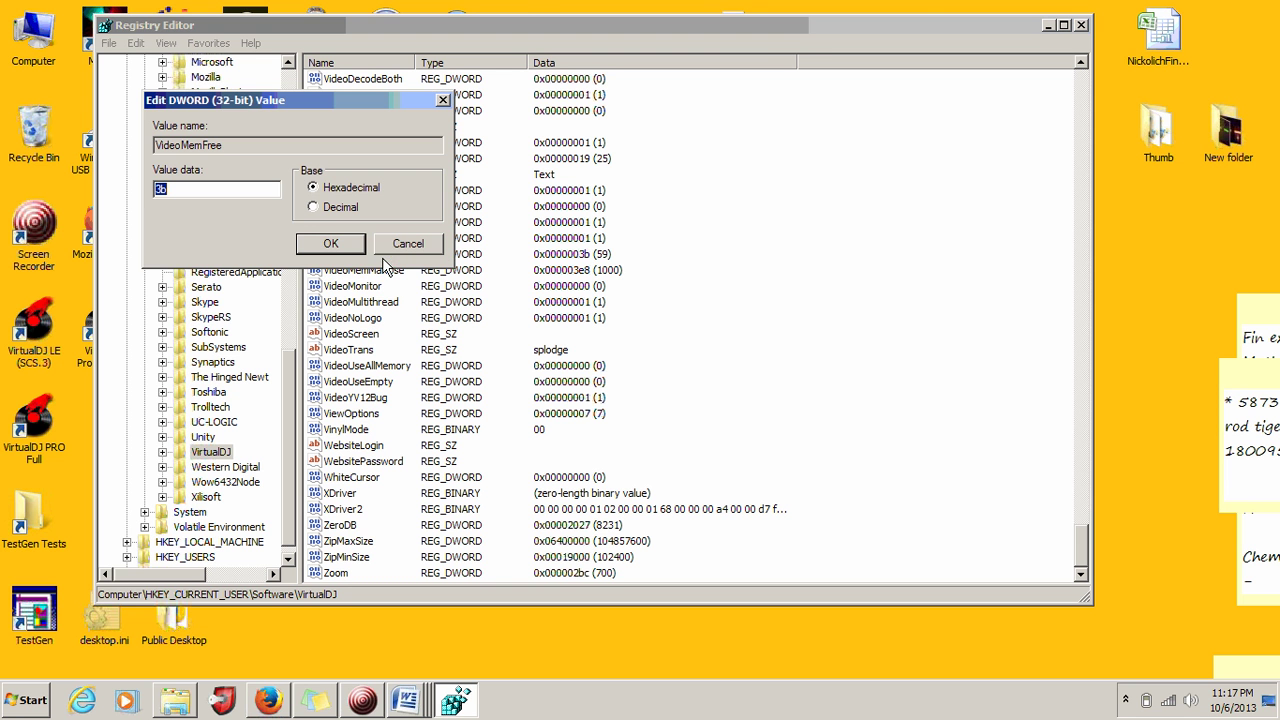
pyautogui.click(312, 207)
pyautogui.click(330, 245)
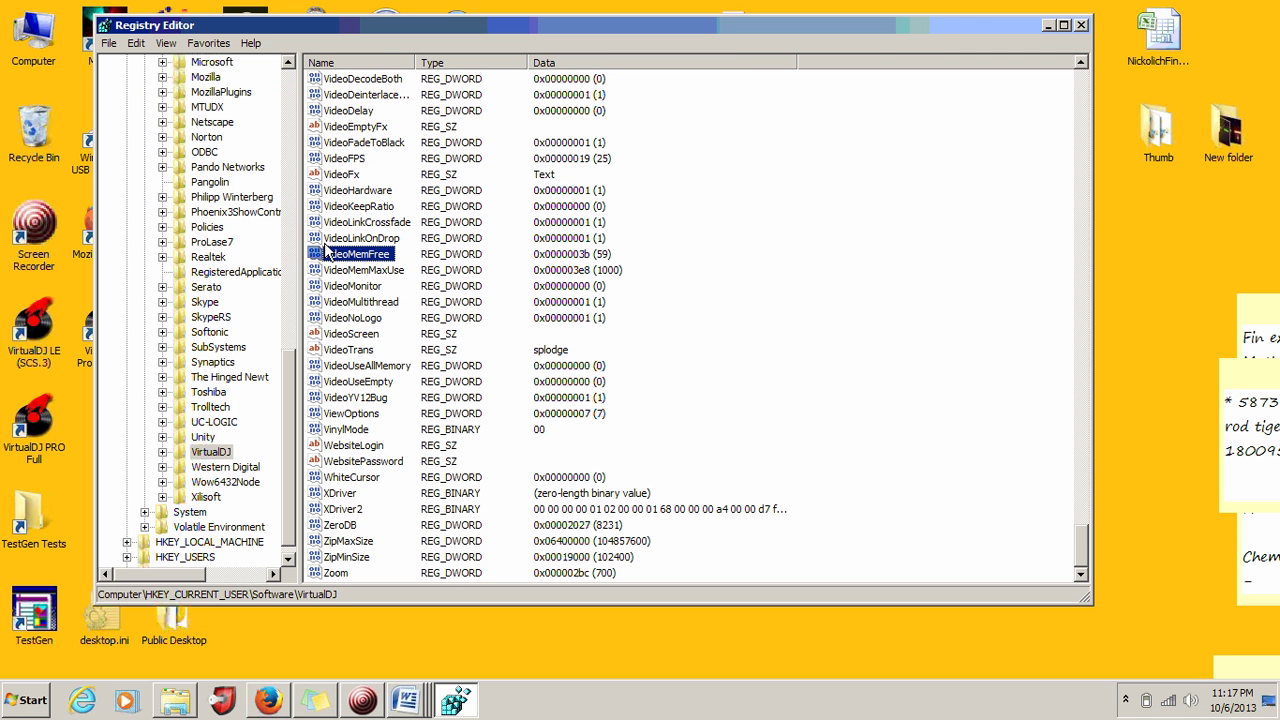
# Step: Verify VideoNoLogo reads 1 in decimal, then move Registry Editor to the top-left corner
pyautogui.click(370, 319)
pyautogui.doubleClick(372, 319)
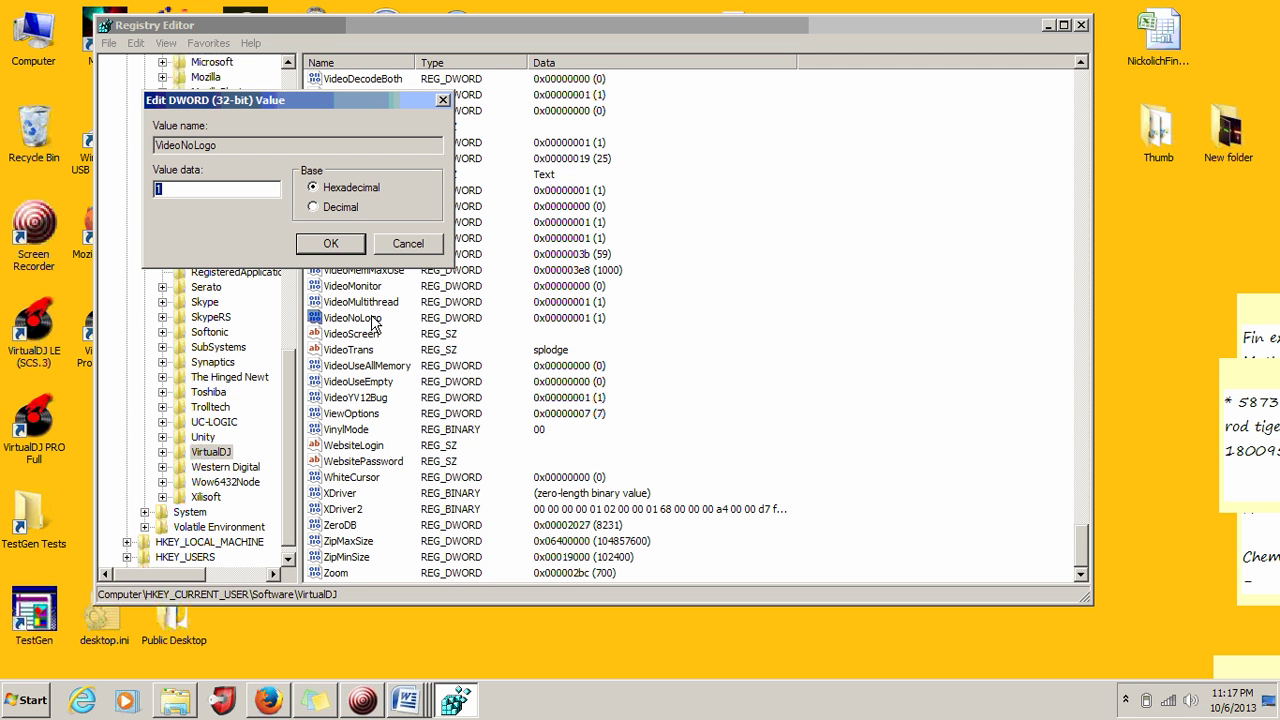
pyautogui.click(313, 206)
pyautogui.click(333, 245)
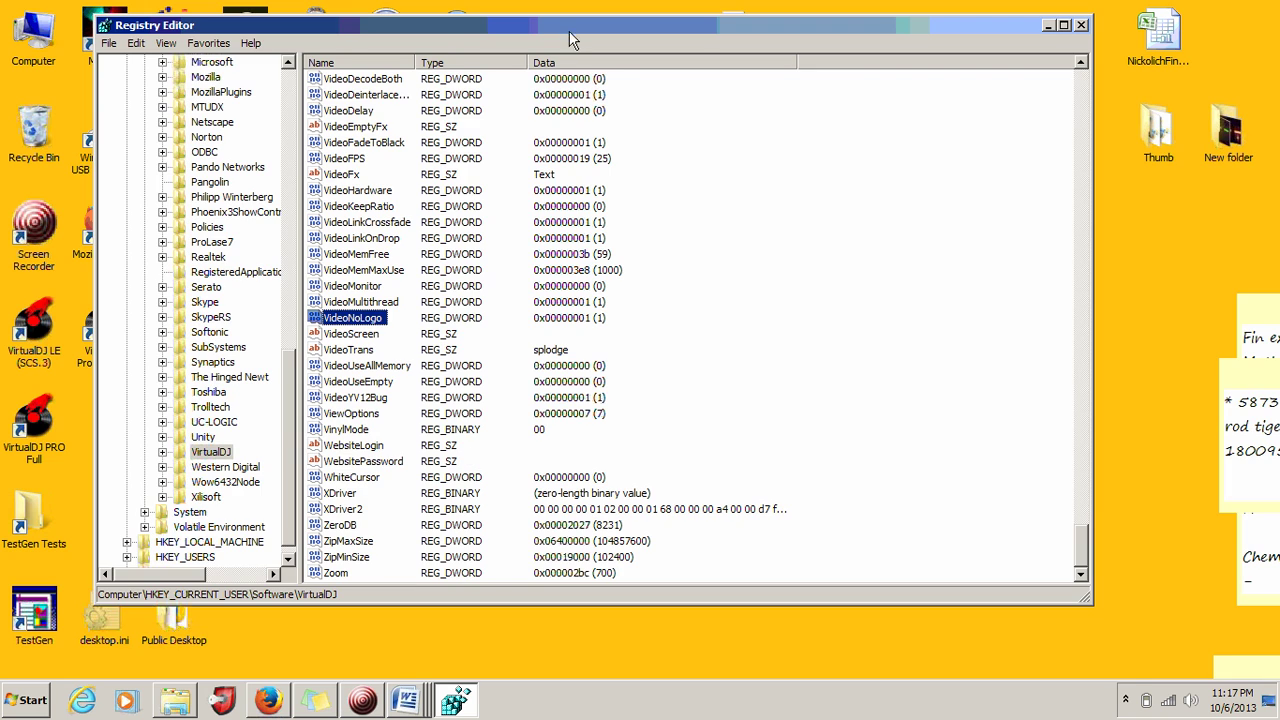
pyautogui.moveTo(569, 29); pyautogui.dragTo(485, 25)
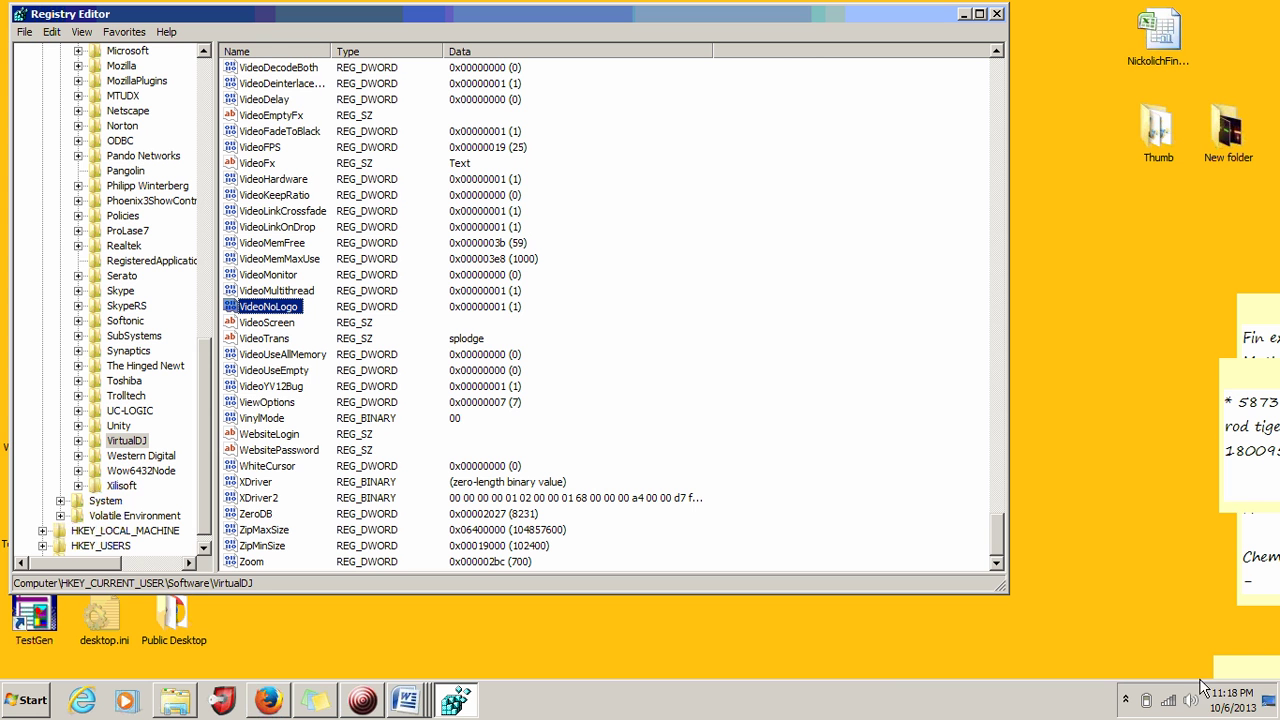
# Step: Verify VideoYV12Bug reads 1 in decimal, then box-select the values VideoLinkOnDrop through VinylMode
pyautogui.click(282, 387)
pyautogui.doubleClick(284, 393)
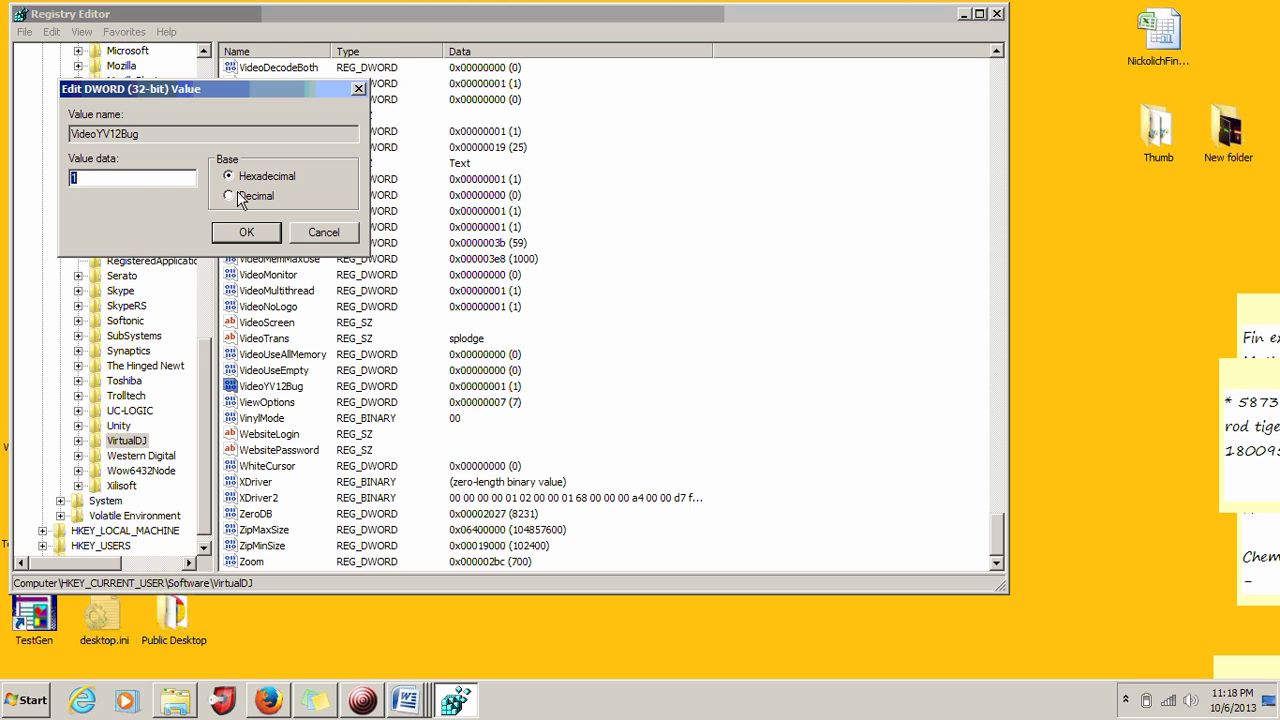
pyautogui.click(230, 196)
pyautogui.click(170, 182)
pyautogui.click(245, 234)
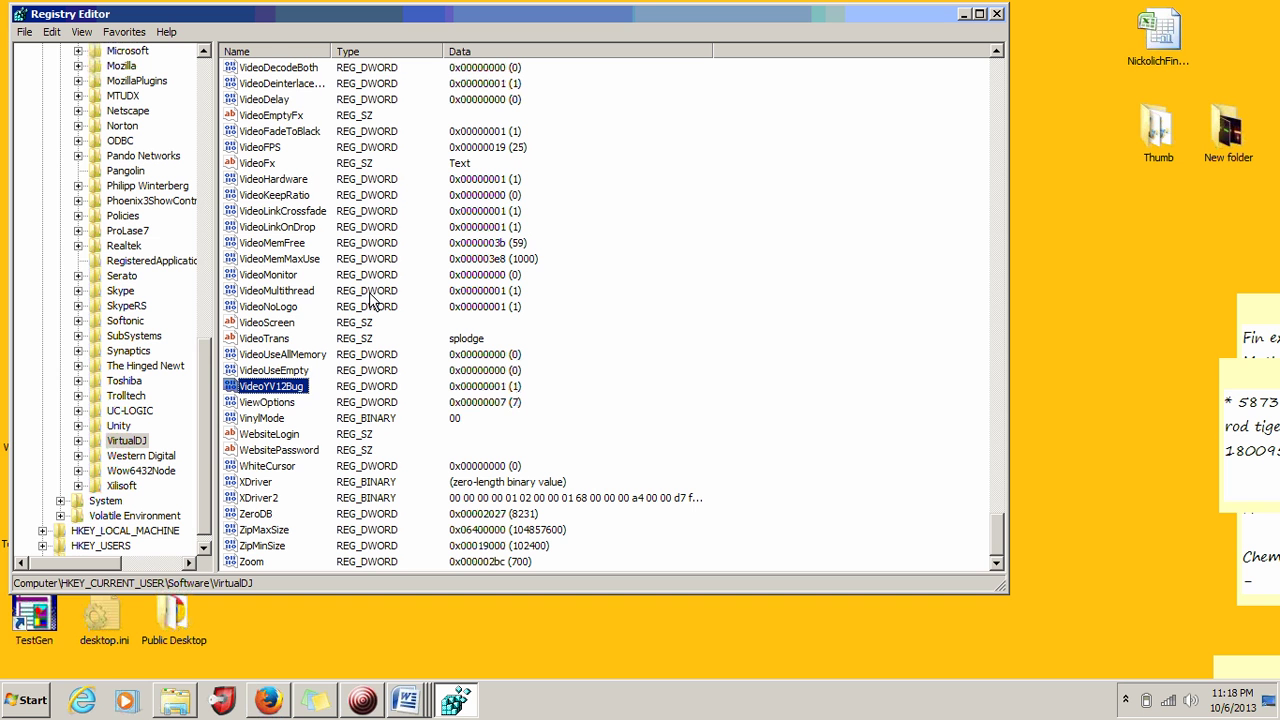
pyautogui.click(256, 276)
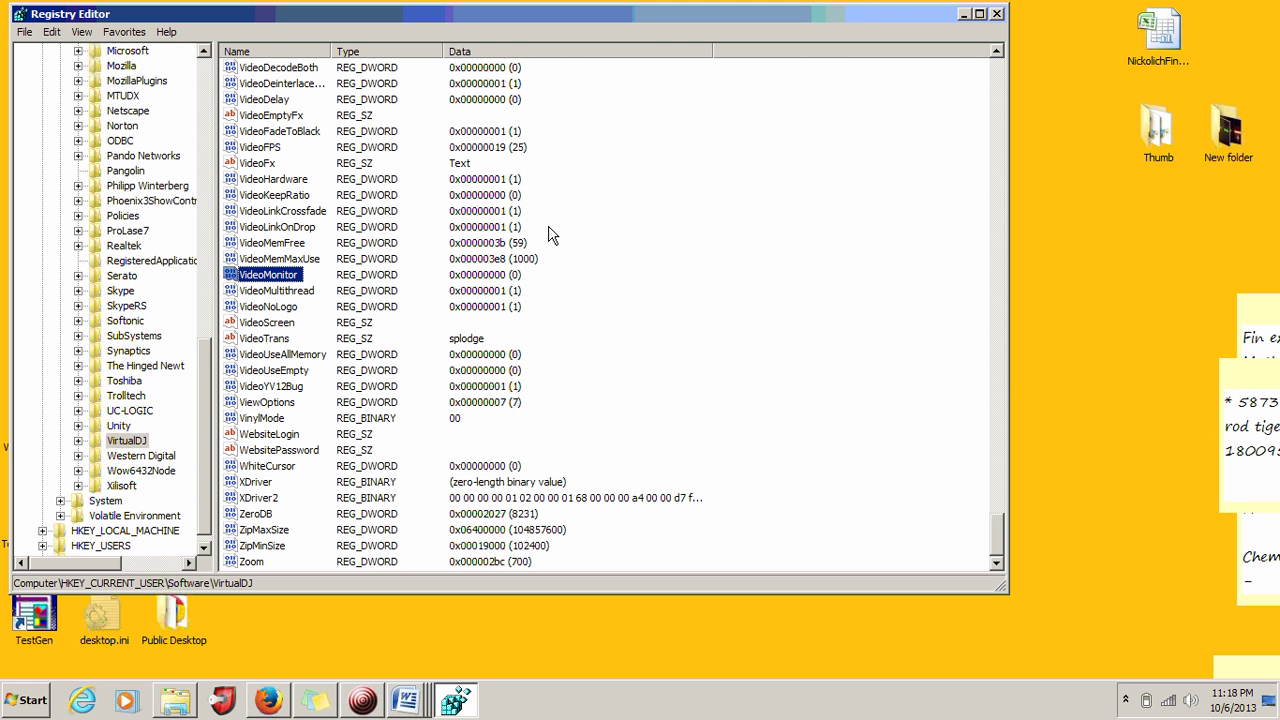
pyautogui.moveTo(548, 228); pyautogui.dragTo(247, 438)
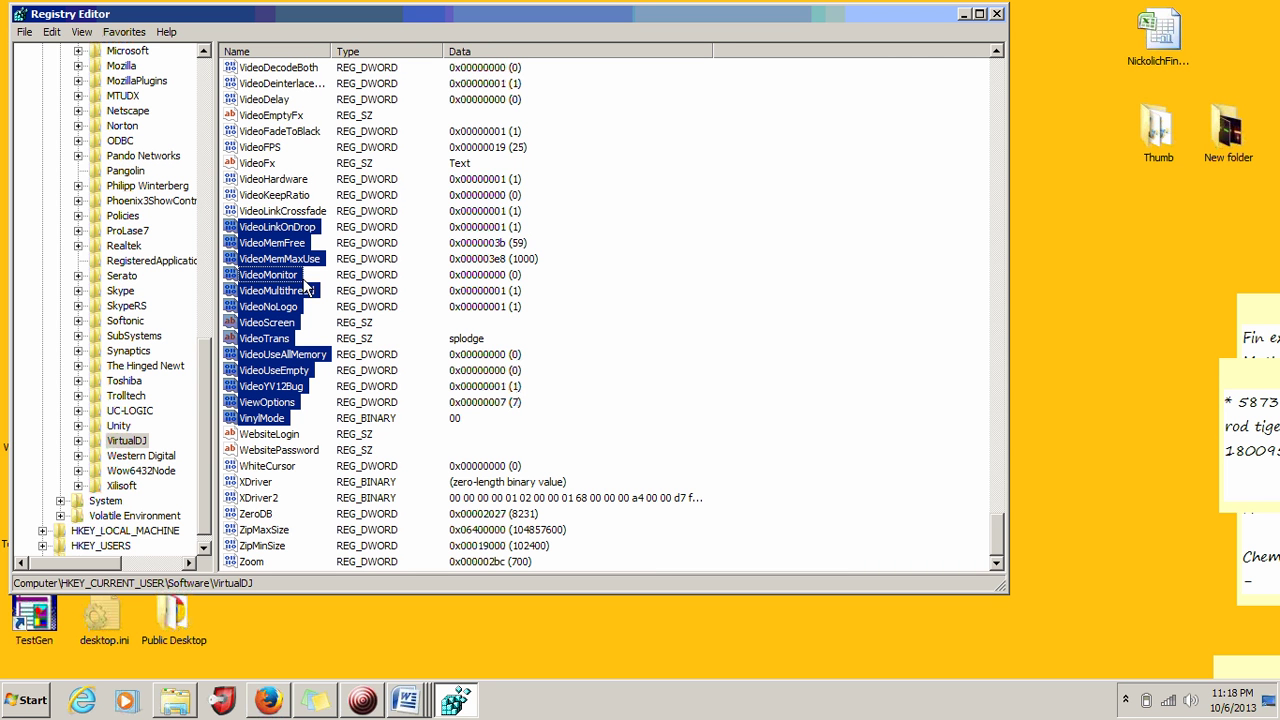
# Step: Export the VirtualDJ key to VDJFIX1.reg
pyautogui.click(24, 33)
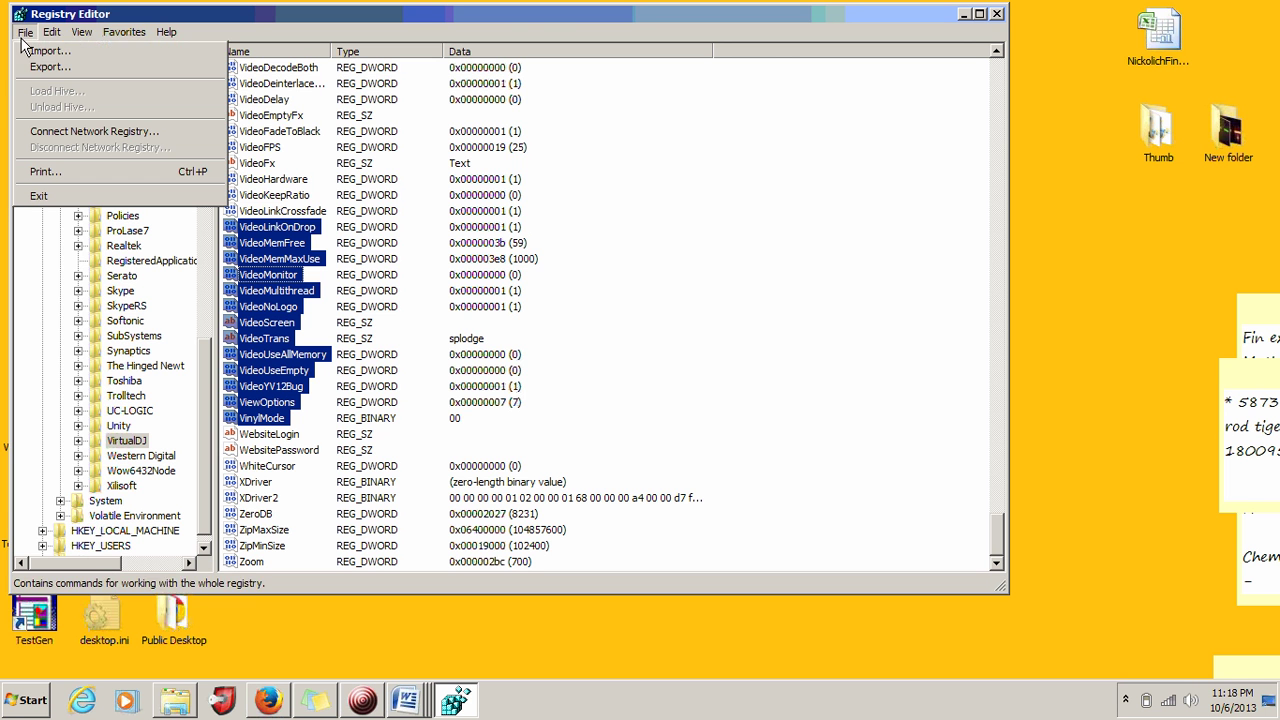
pyautogui.click(48, 67)
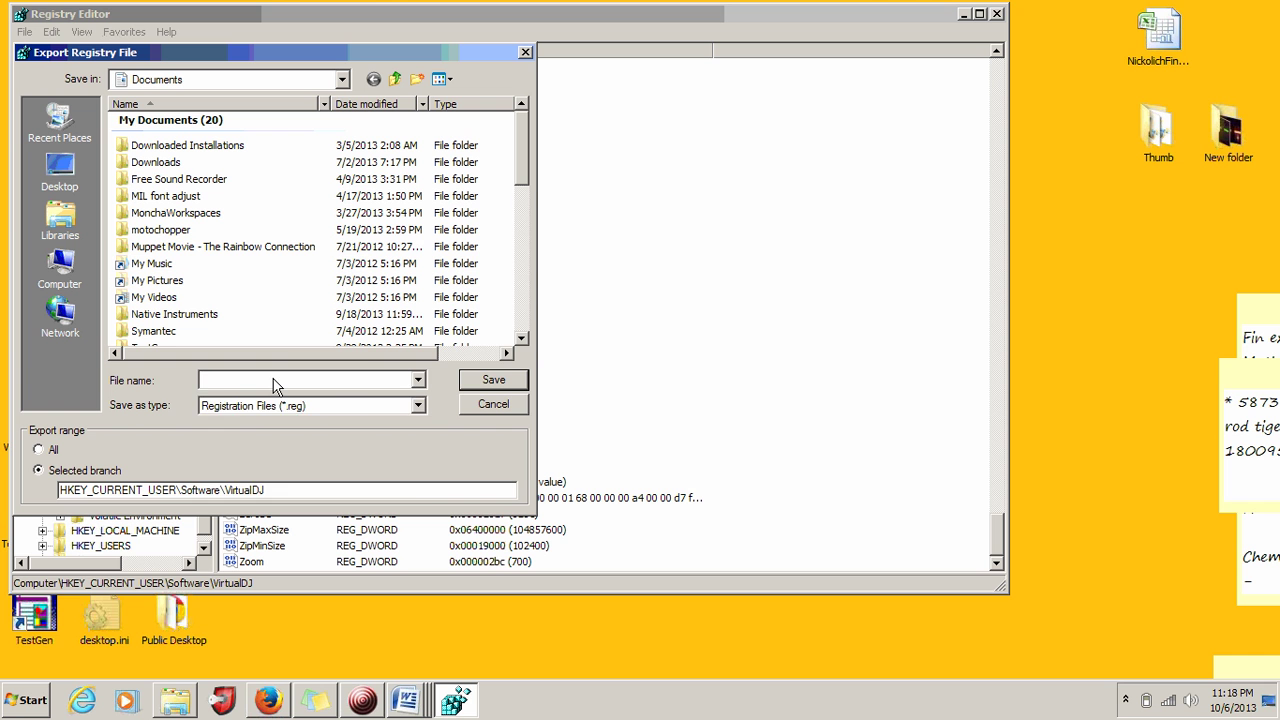
pyautogui.write('VDJ')
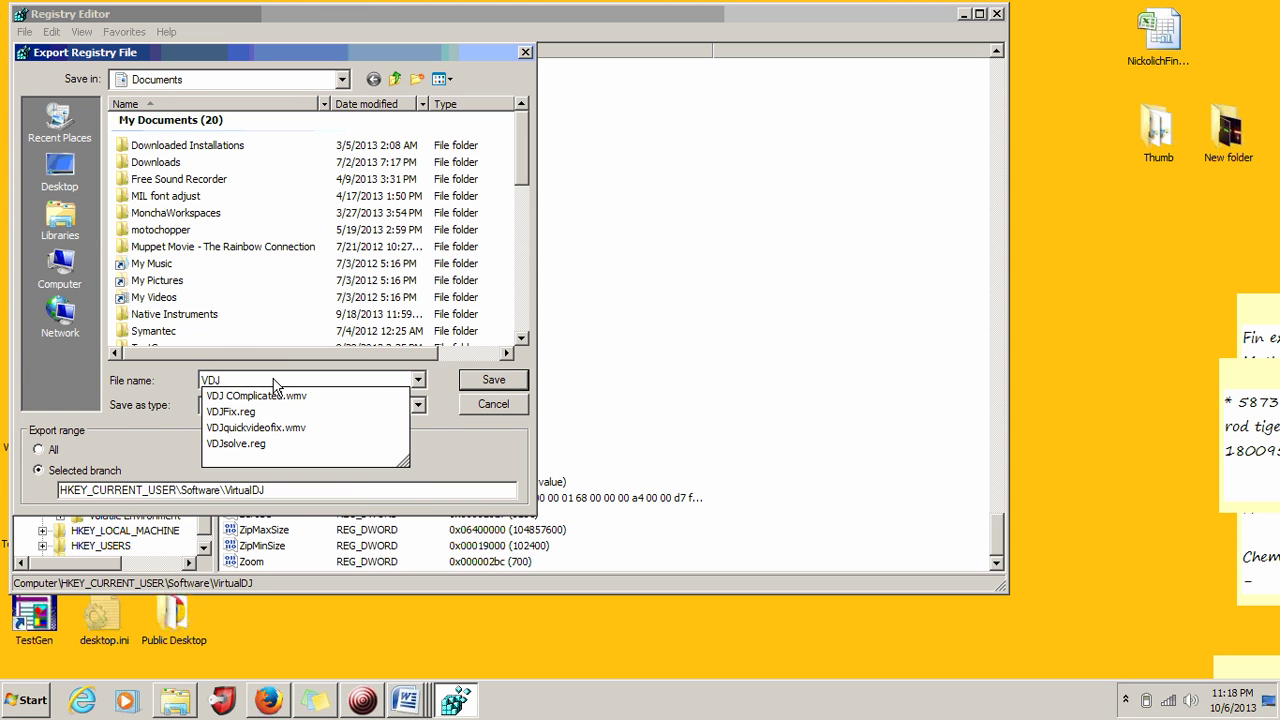
pyautogui.write('FIX')
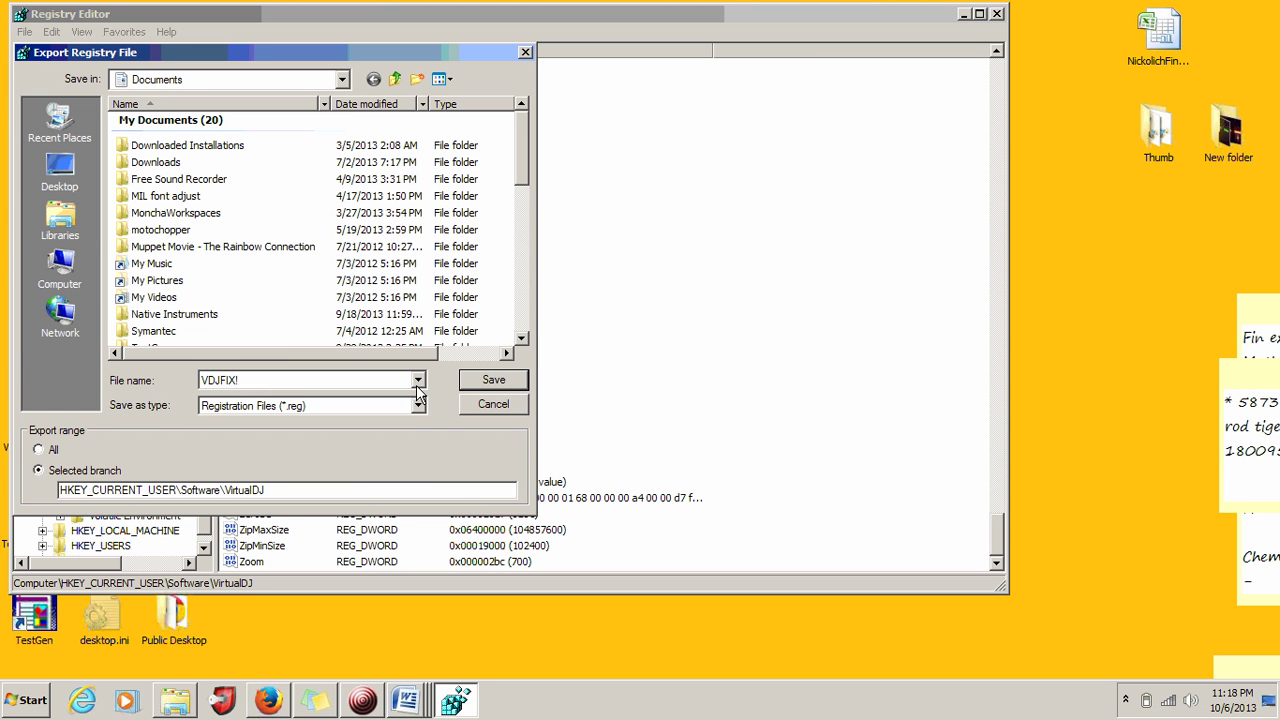
pyautogui.write('1')
pyautogui.click(494, 380)
# Step: Import VDJFIX1.reg back into the registry
pyautogui.click(24, 31)
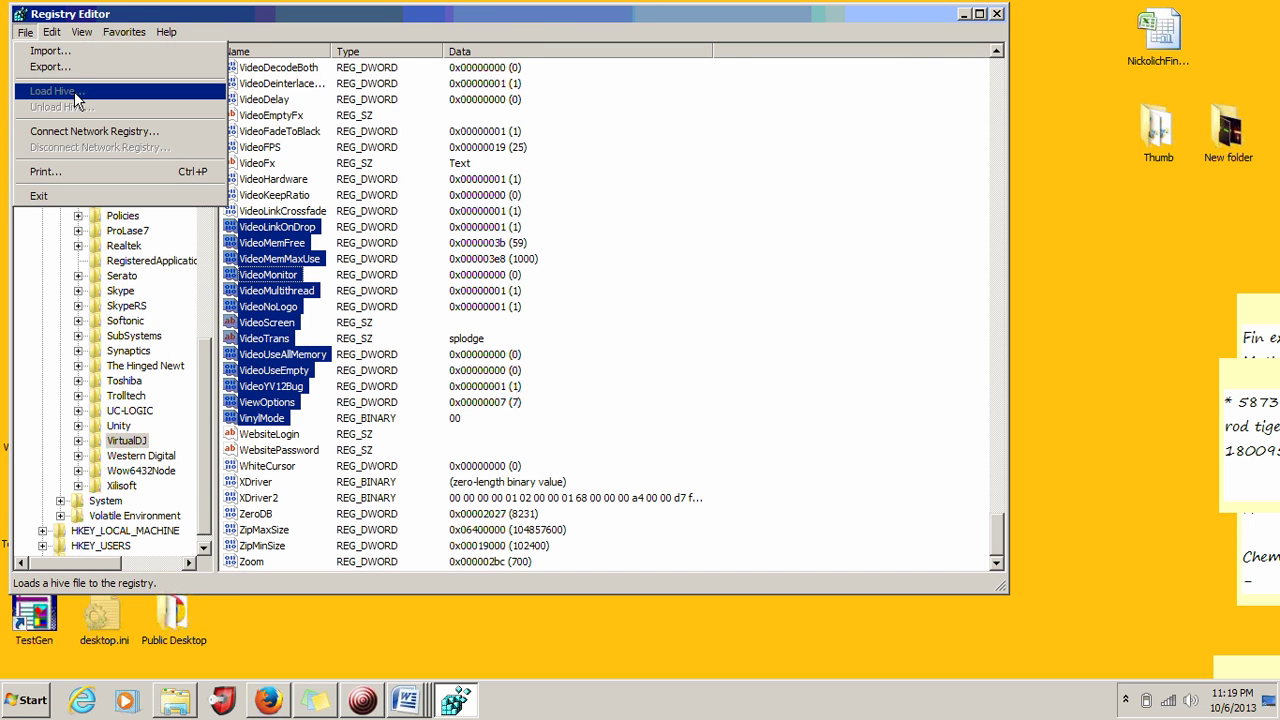
pyautogui.click(50, 51)
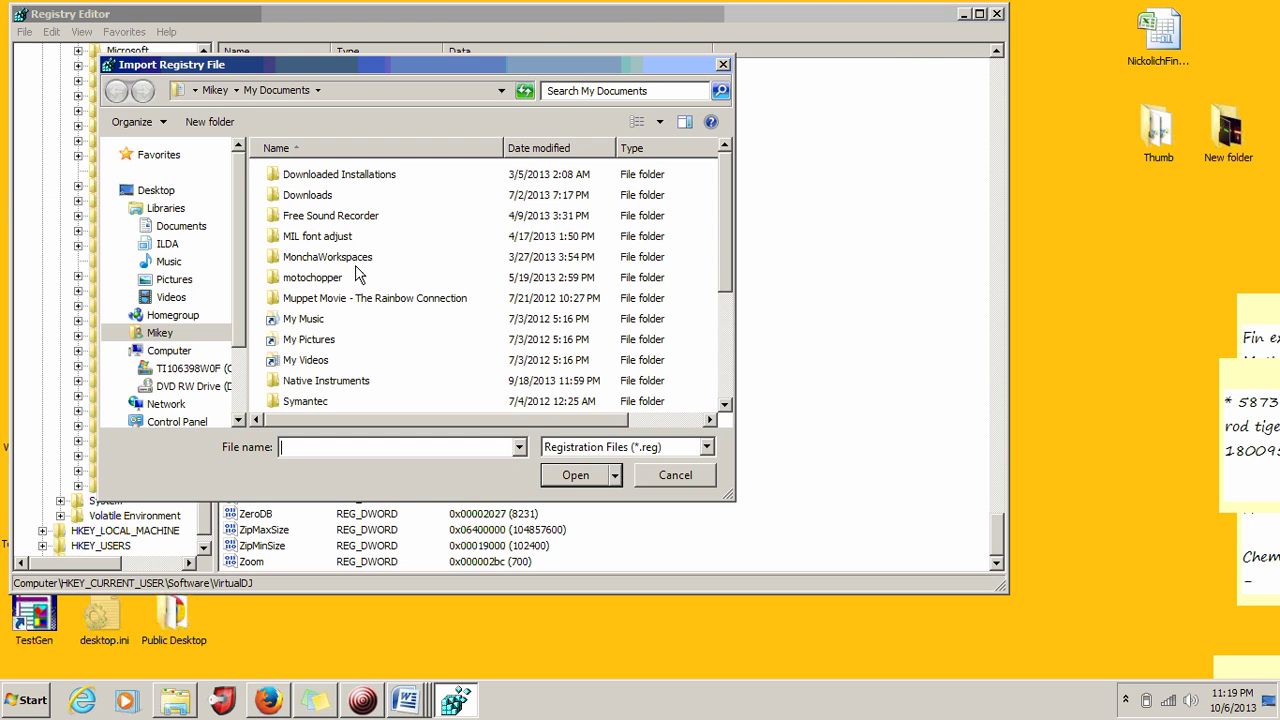
pyautogui.write('V')
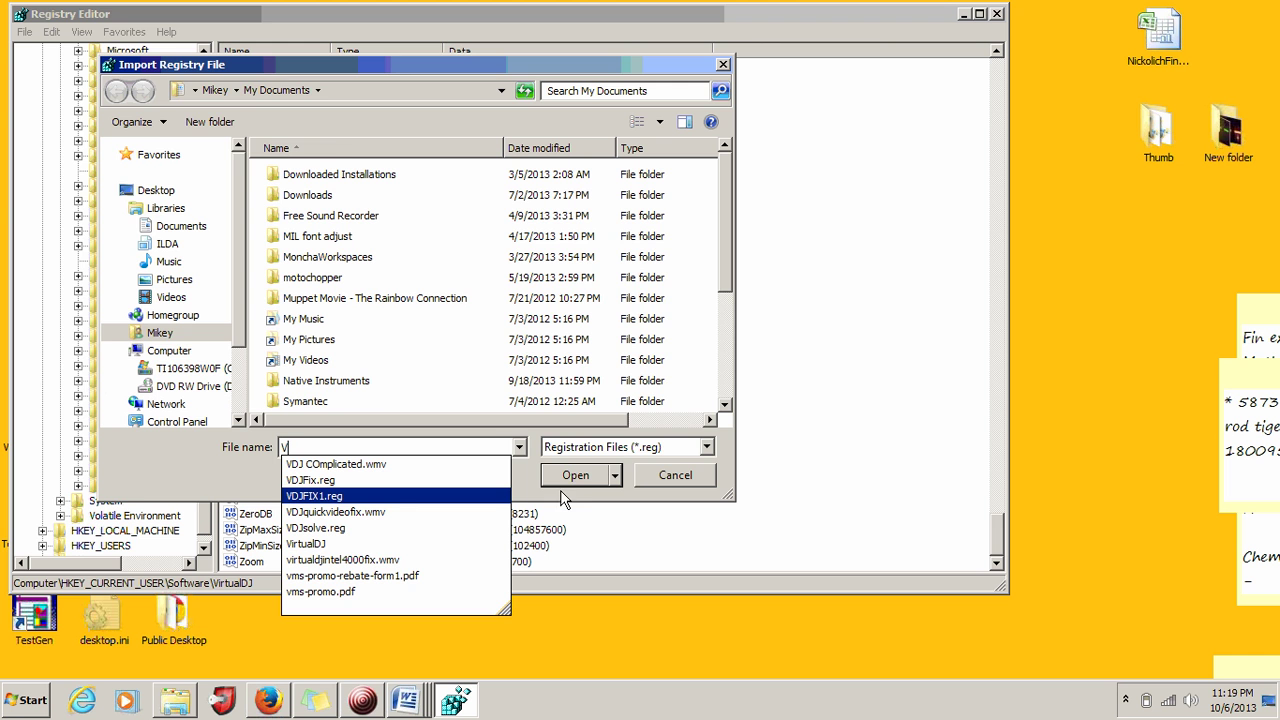
pyautogui.click(712, 476)
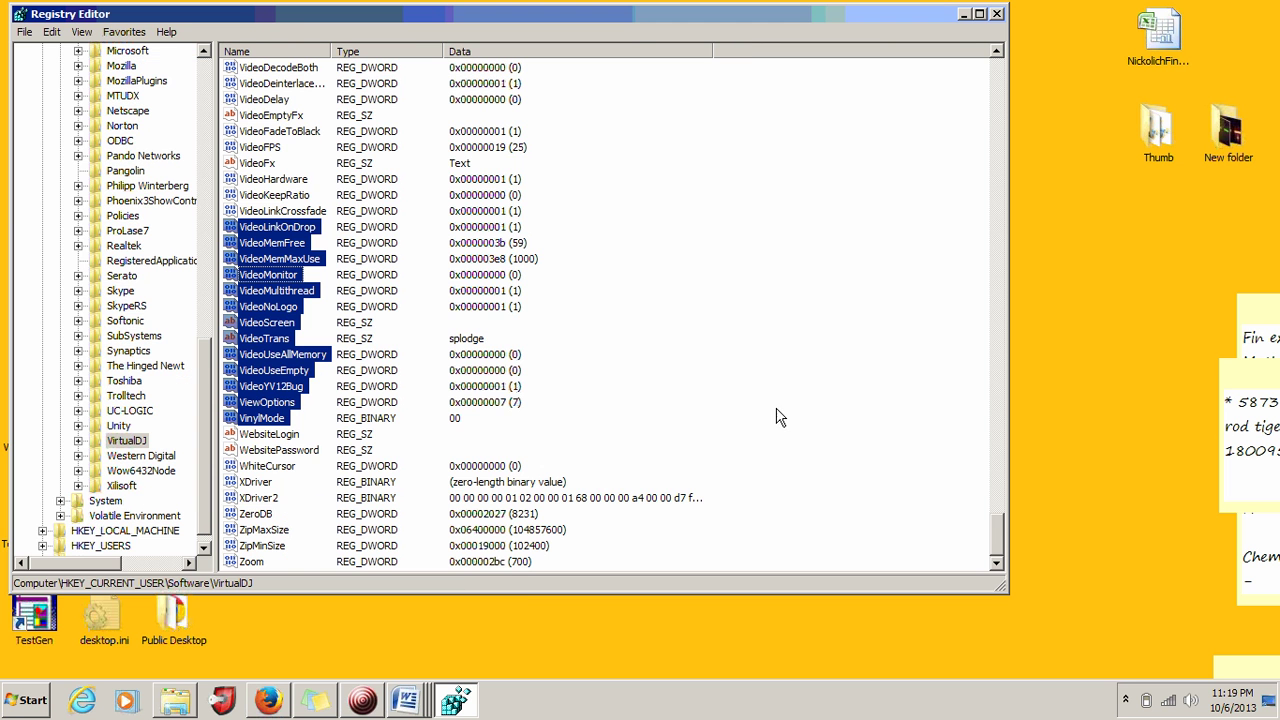
# Step: Close Registry Editor, relaunch VirtualDJ Professional, and activate video output in the Video settings
pyautogui.click(995, 15)
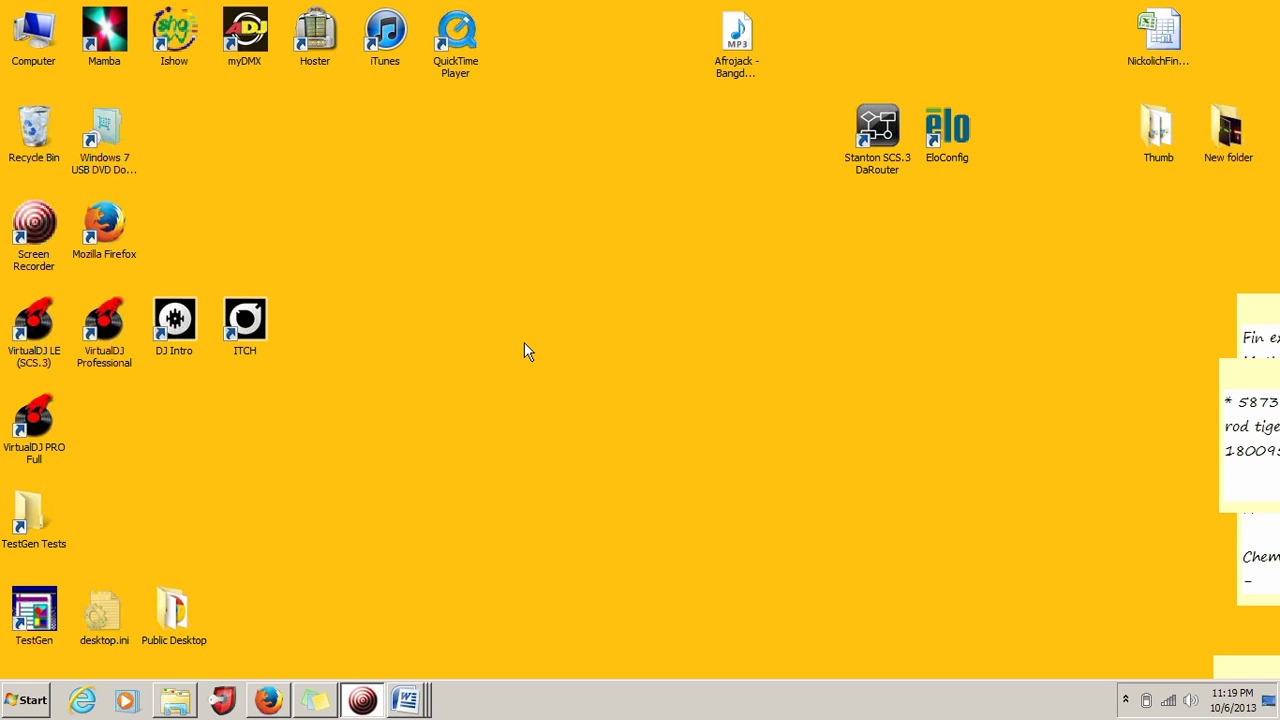
pyautogui.click(105, 333)
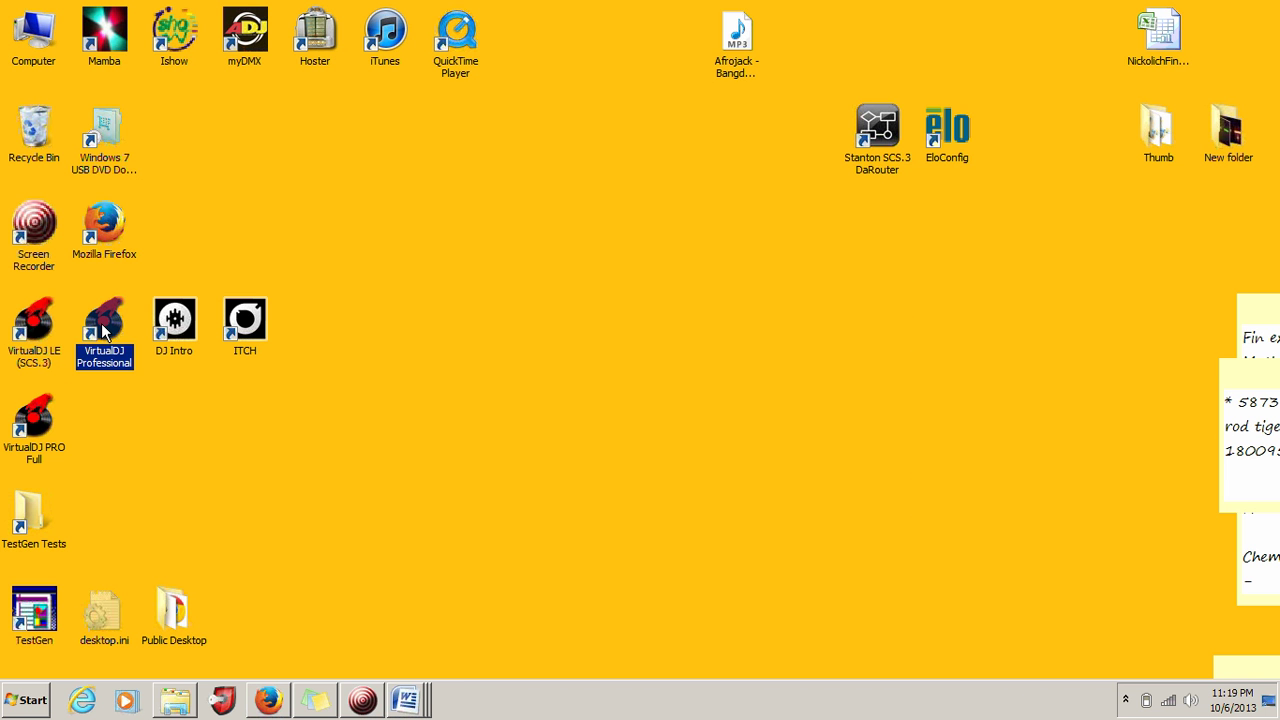
pyautogui.doubleClick(105, 333)
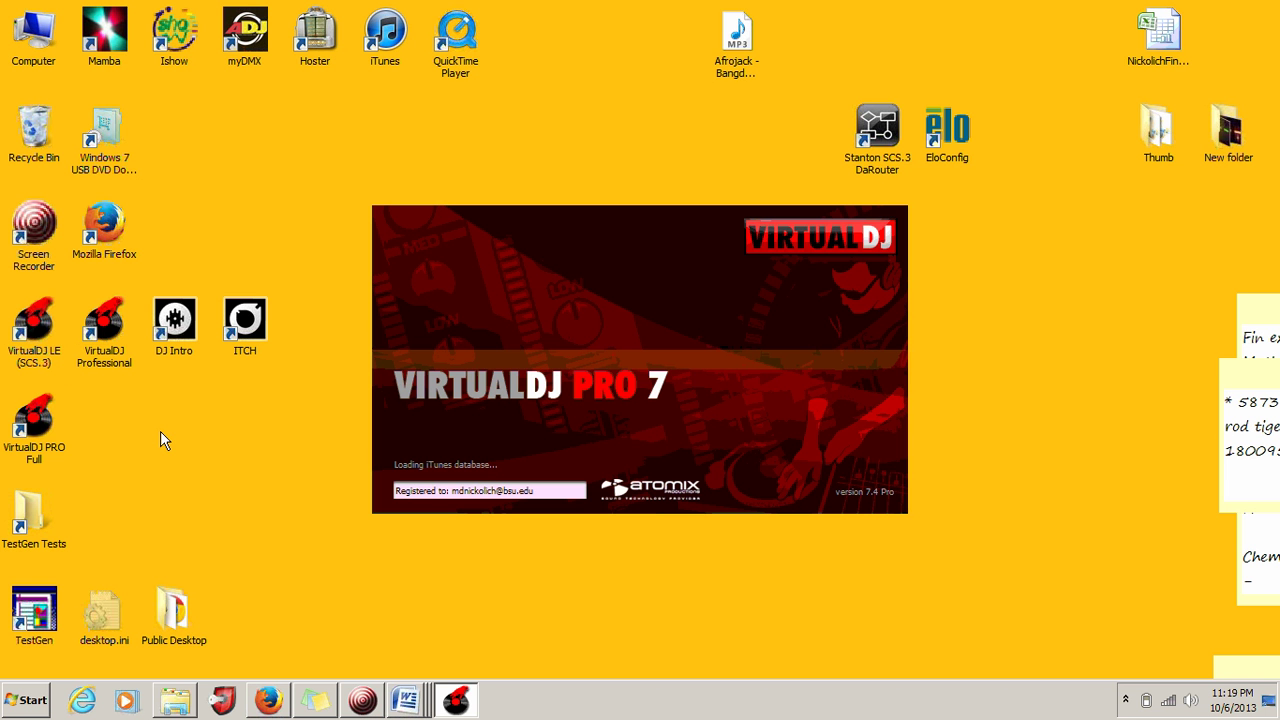
pyautogui.click(709, 410)
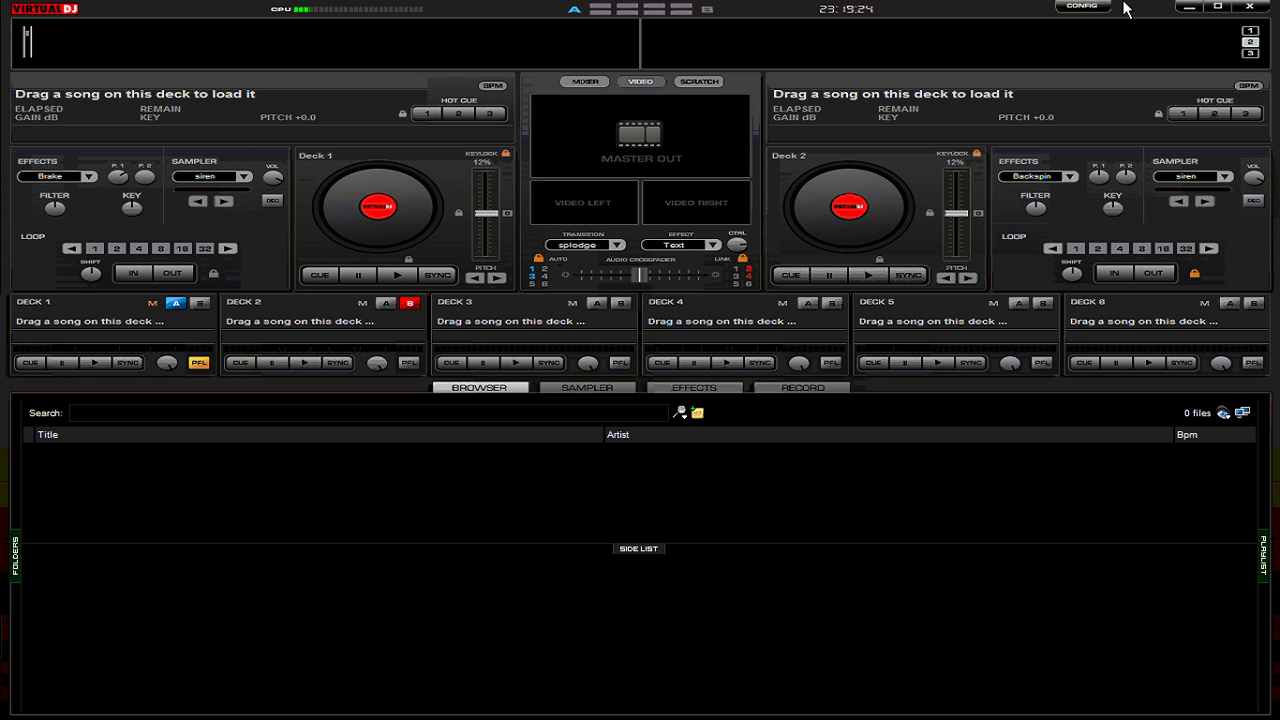
pyautogui.click(1097, 7)
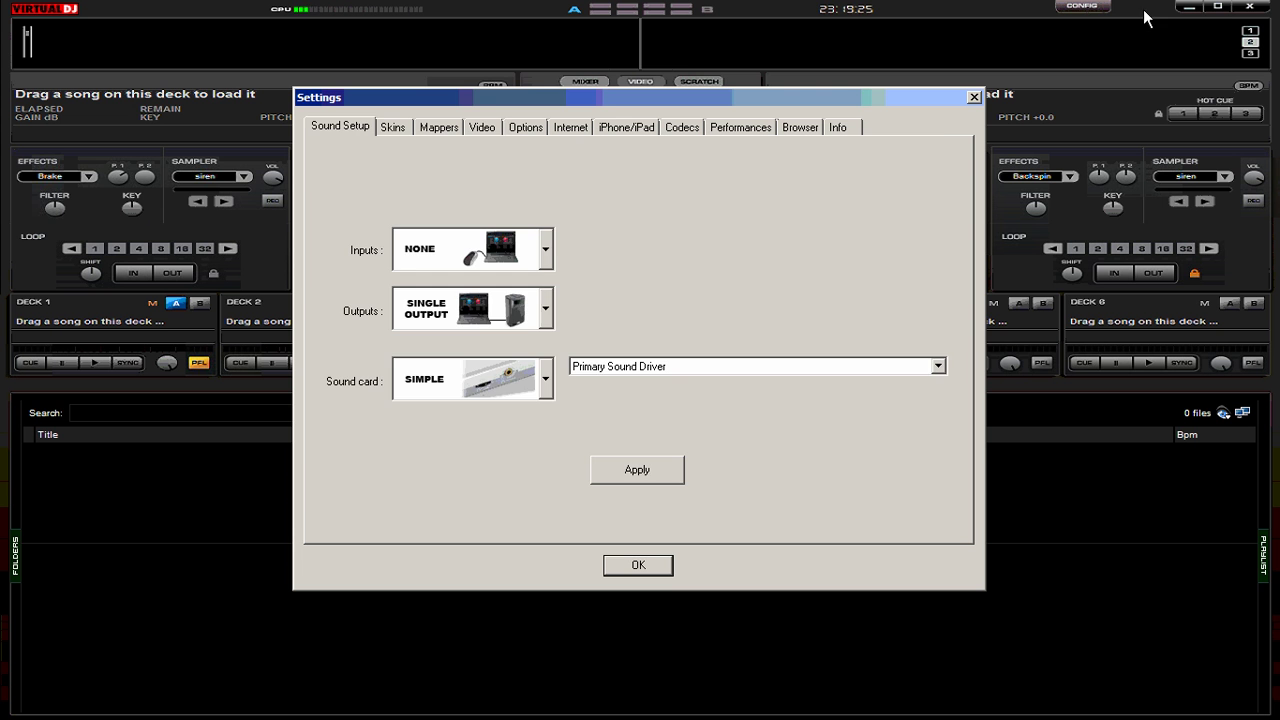
pyautogui.click(483, 127)
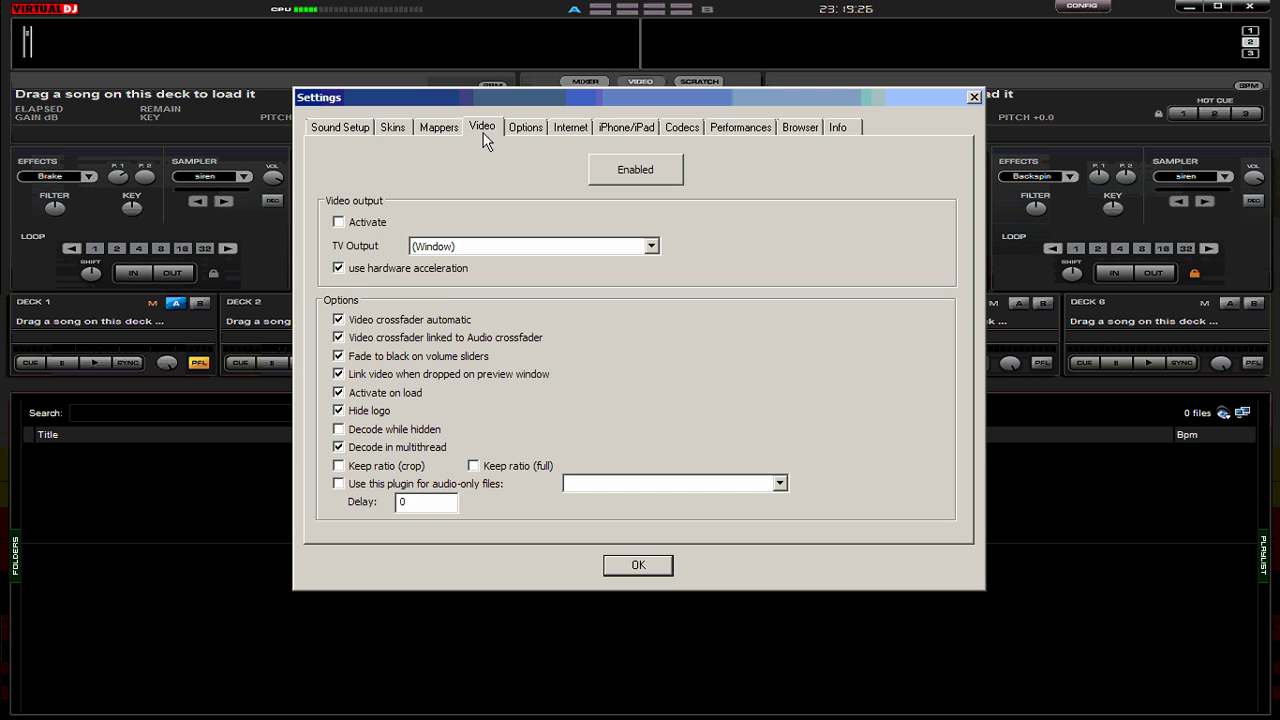
pyautogui.click(336, 222)
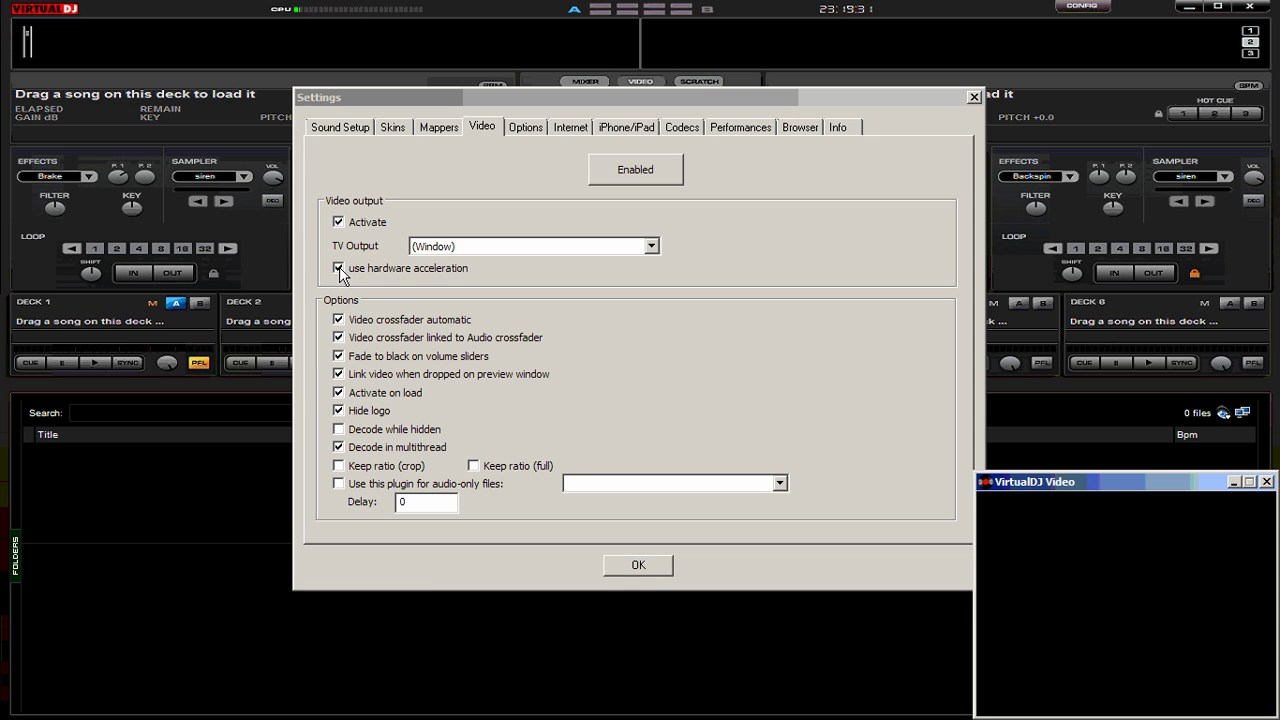
pyautogui.click(648, 566)
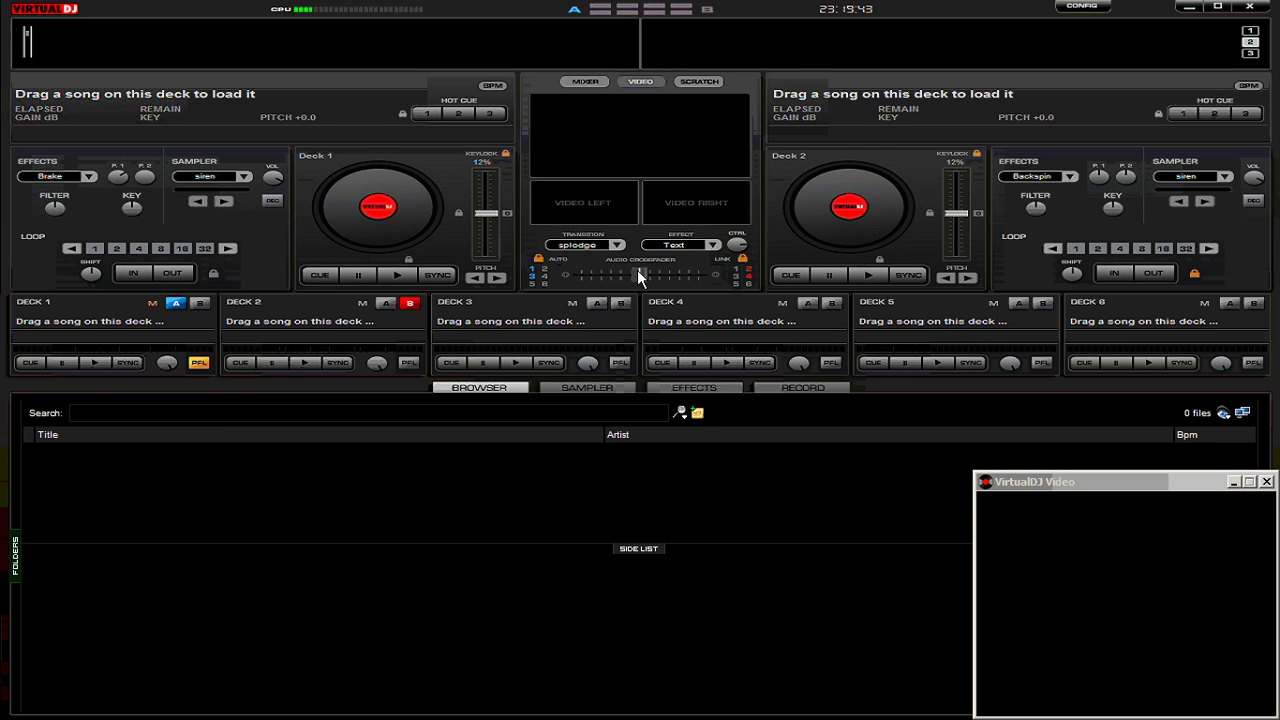
# Step: Search the library and load 'dlannie so fly' onto deck 1 and 'Pound The Alarm (Explicit)' onto deck 2
pyautogui.click(217, 406)
pyautogui.write('d')
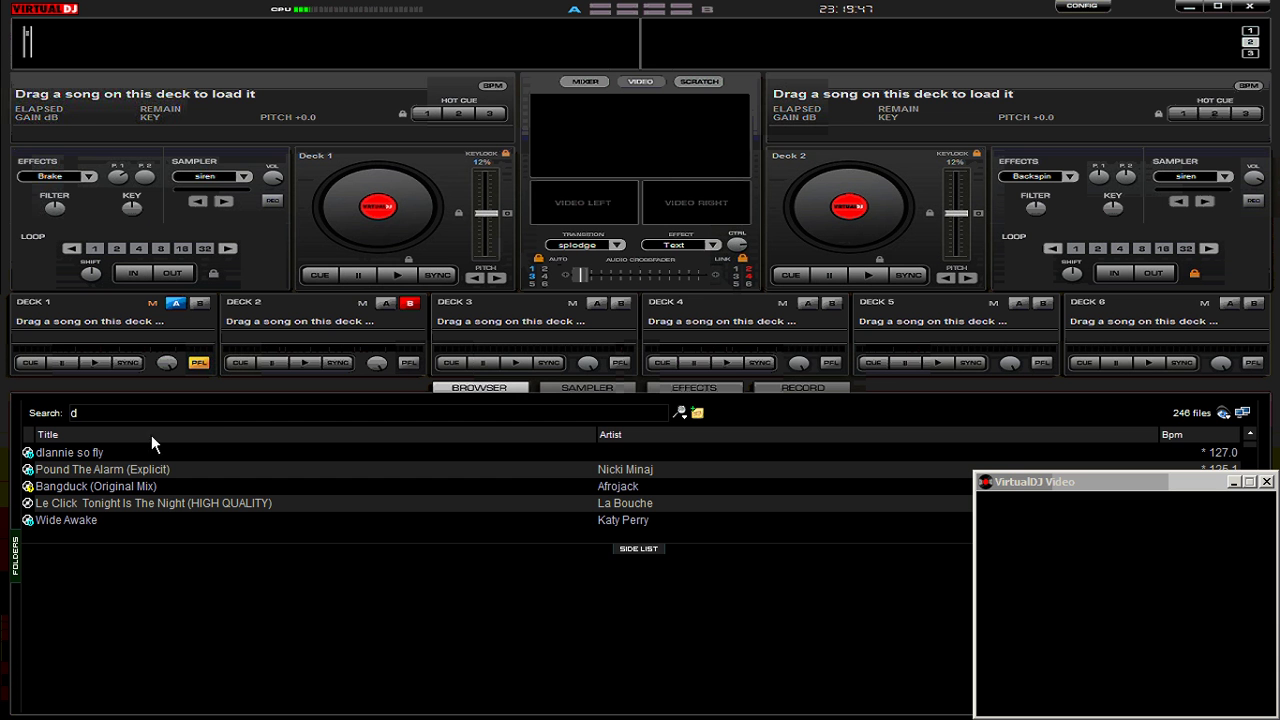
pyautogui.moveTo(138, 450); pyautogui.dragTo(110, 320)
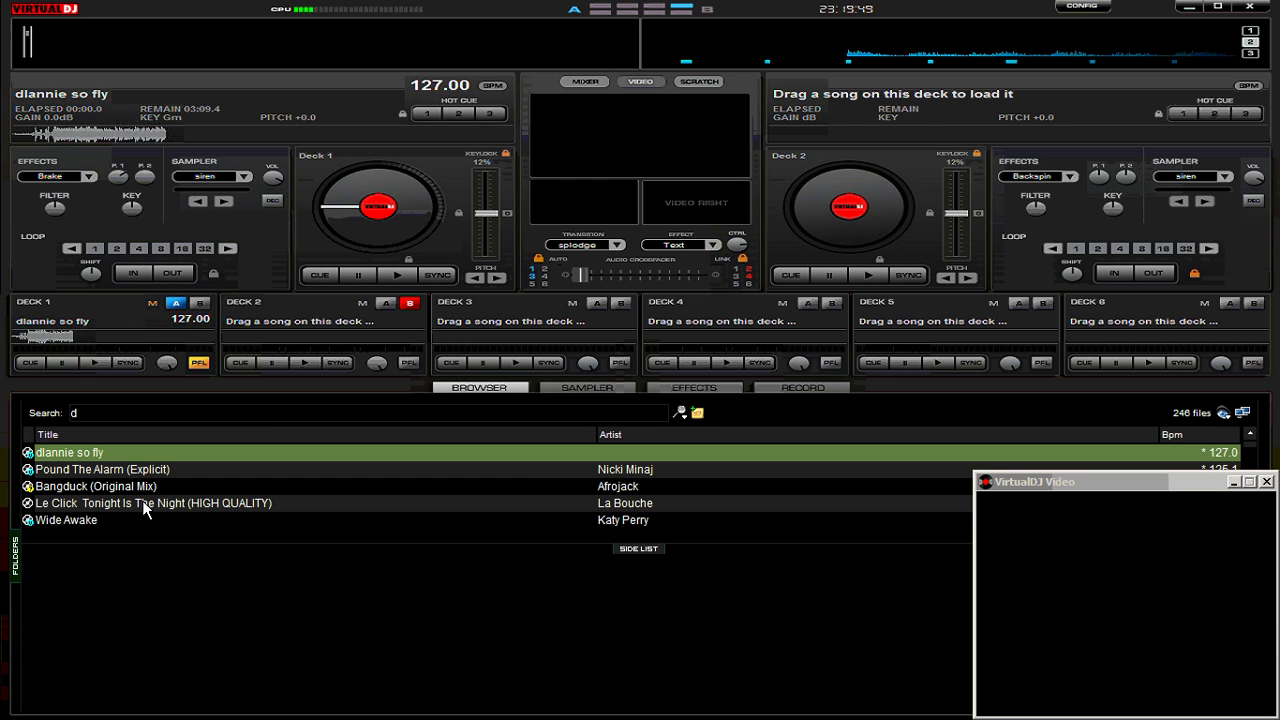
pyautogui.moveTo(118, 474); pyautogui.dragTo(299, 335)
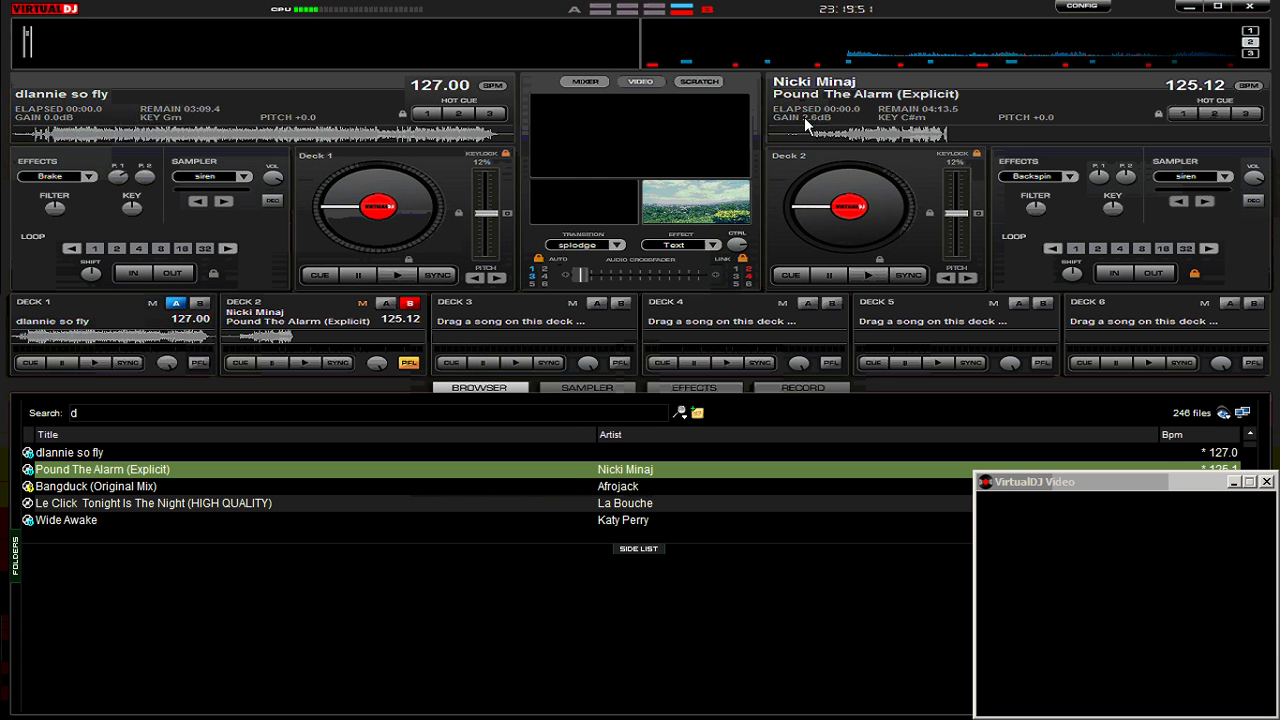
# Step: Seek deck 2 to about 0:39 and deck 1 to 0:30, play deck 1, and lower both volumes
pyautogui.click(846, 133)
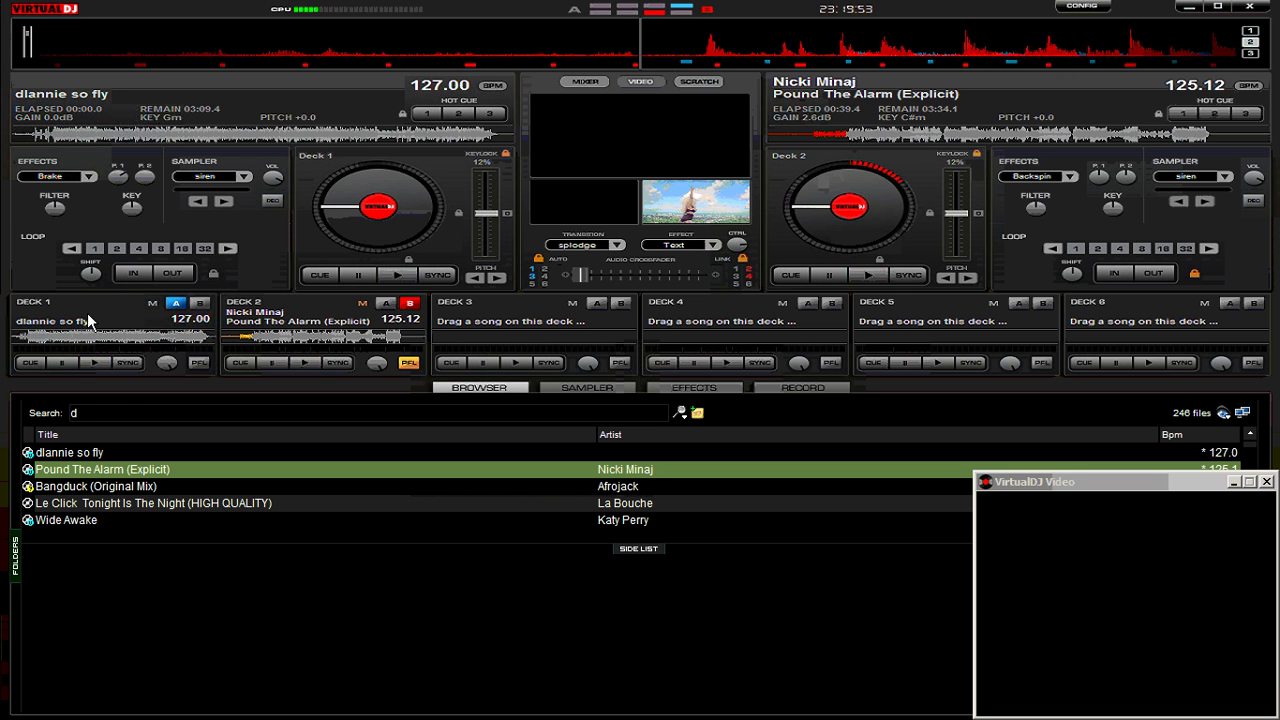
pyautogui.click(95, 133)
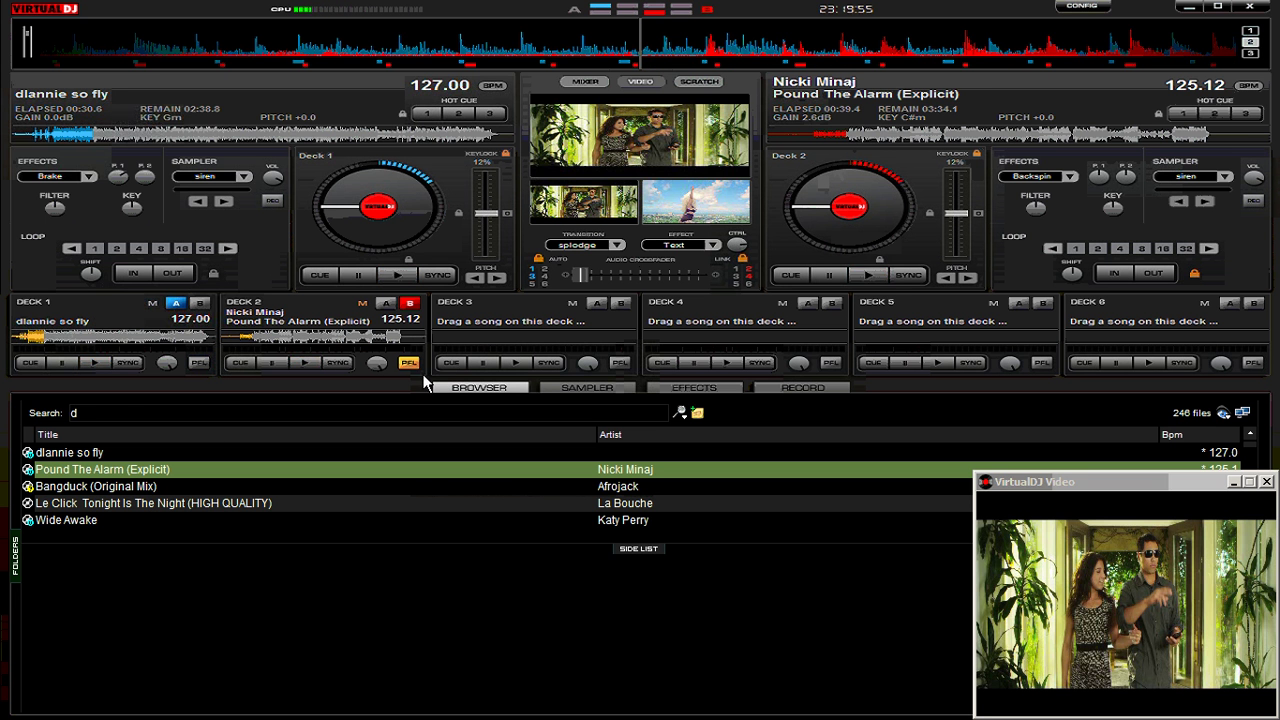
pyautogui.click(403, 278)
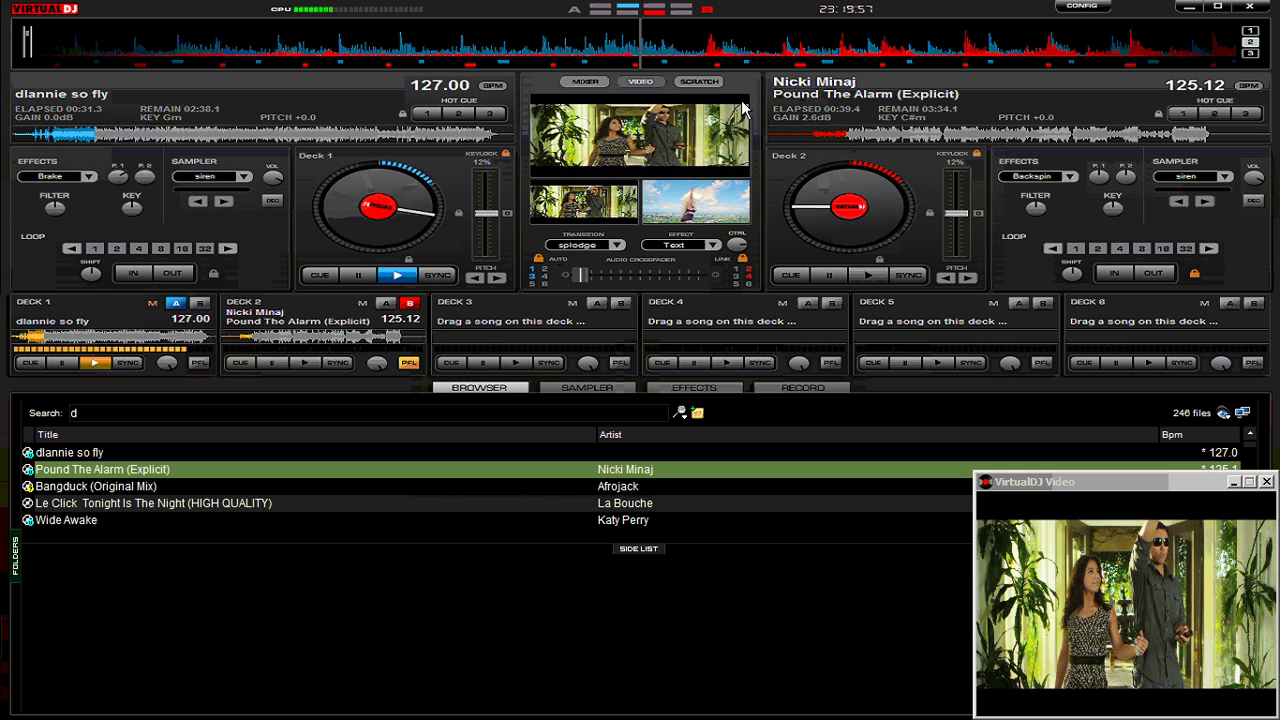
pyautogui.click(592, 81)
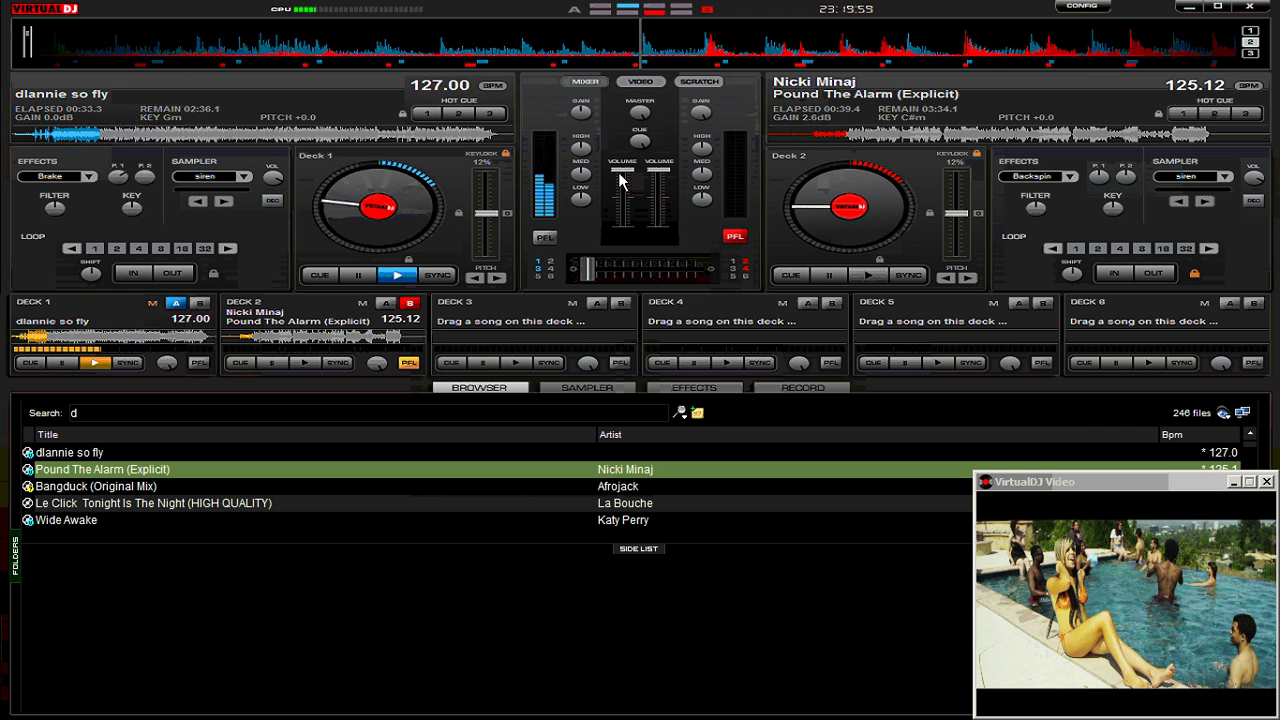
pyautogui.moveTo(622, 180); pyautogui.dragTo(624, 197)
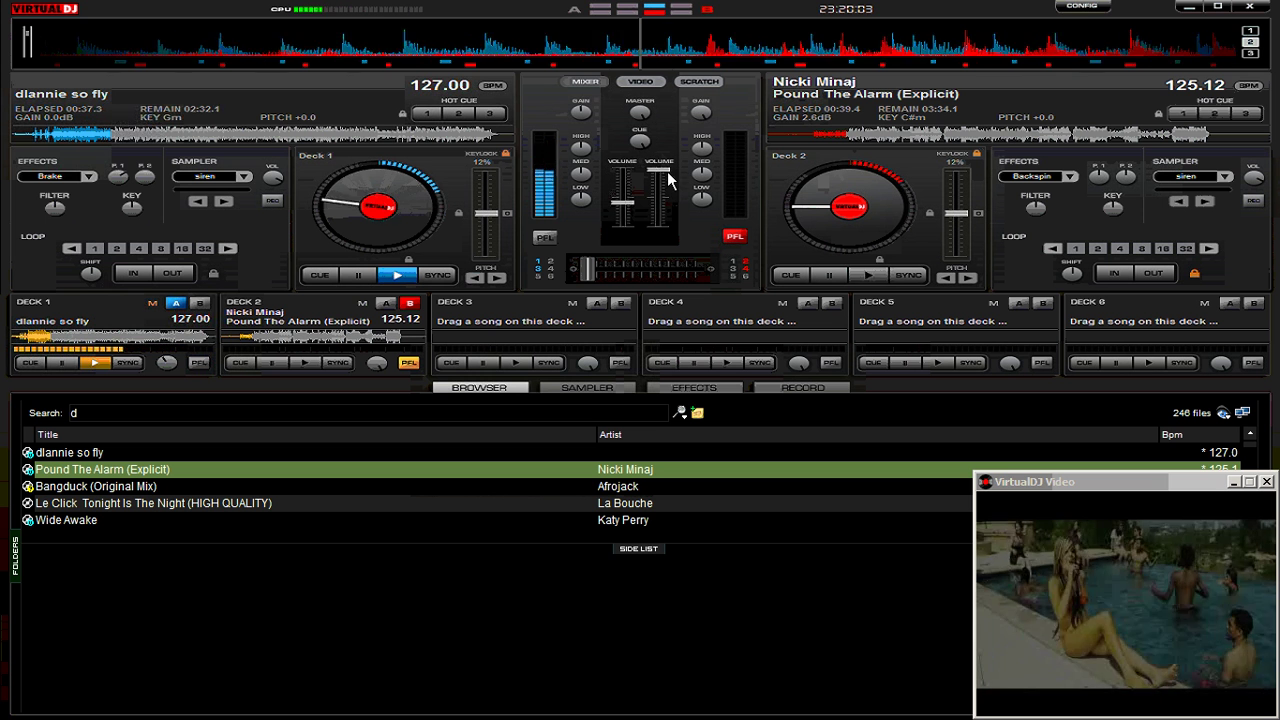
pyautogui.moveTo(668, 173); pyautogui.dragTo(669, 198)
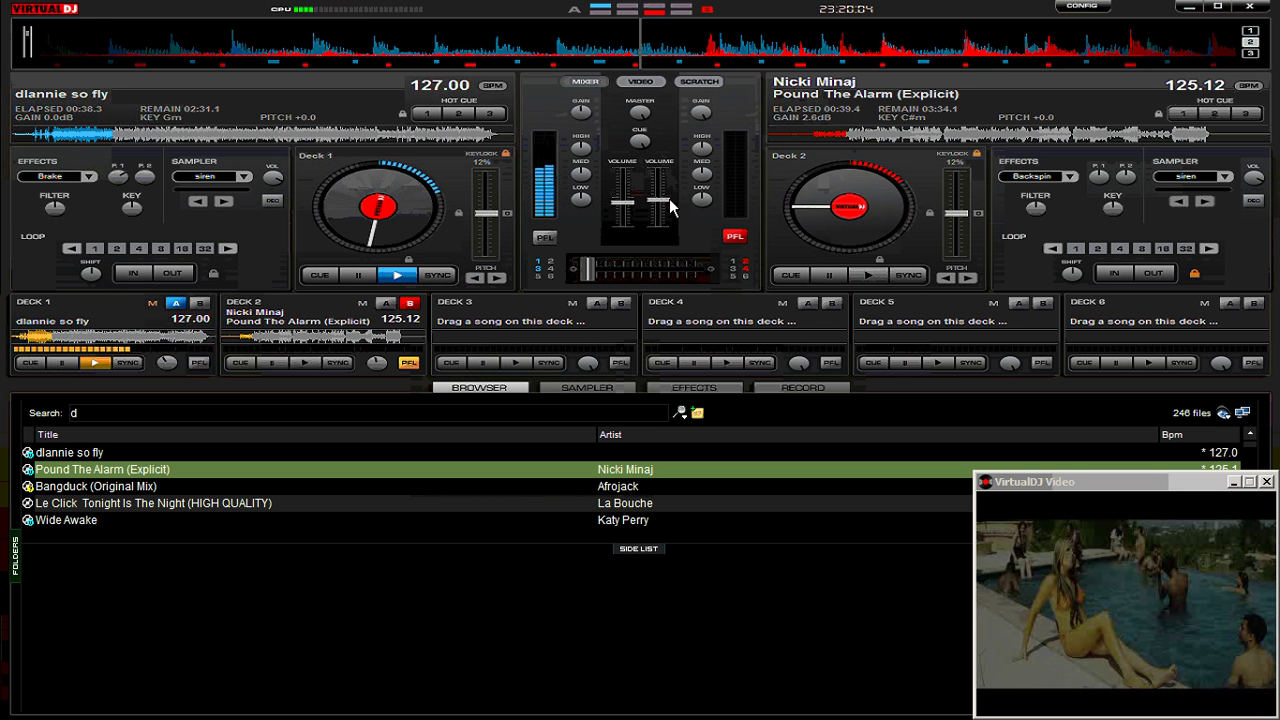
# Step: Enlarge the video output window, move it left, and crossfade video toward deck 2, then blend
pyautogui.click(640, 81)
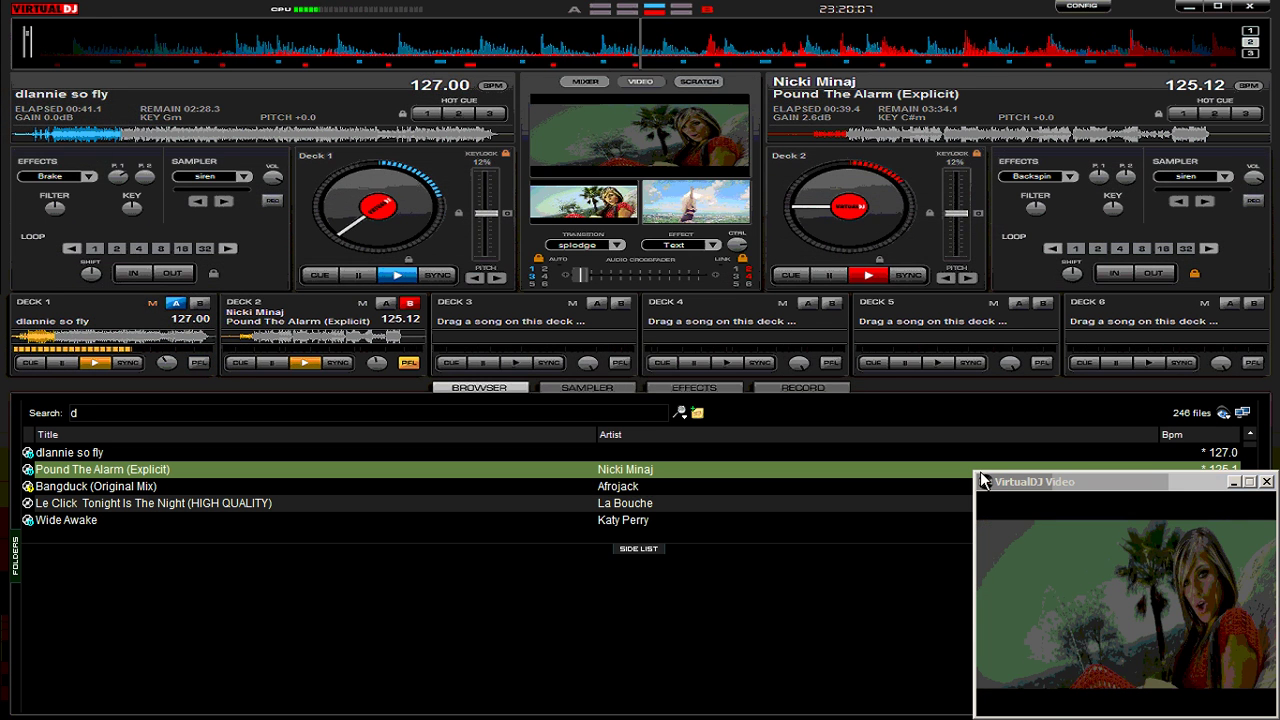
pyautogui.moveTo(977, 474); pyautogui.dragTo(701, 231)
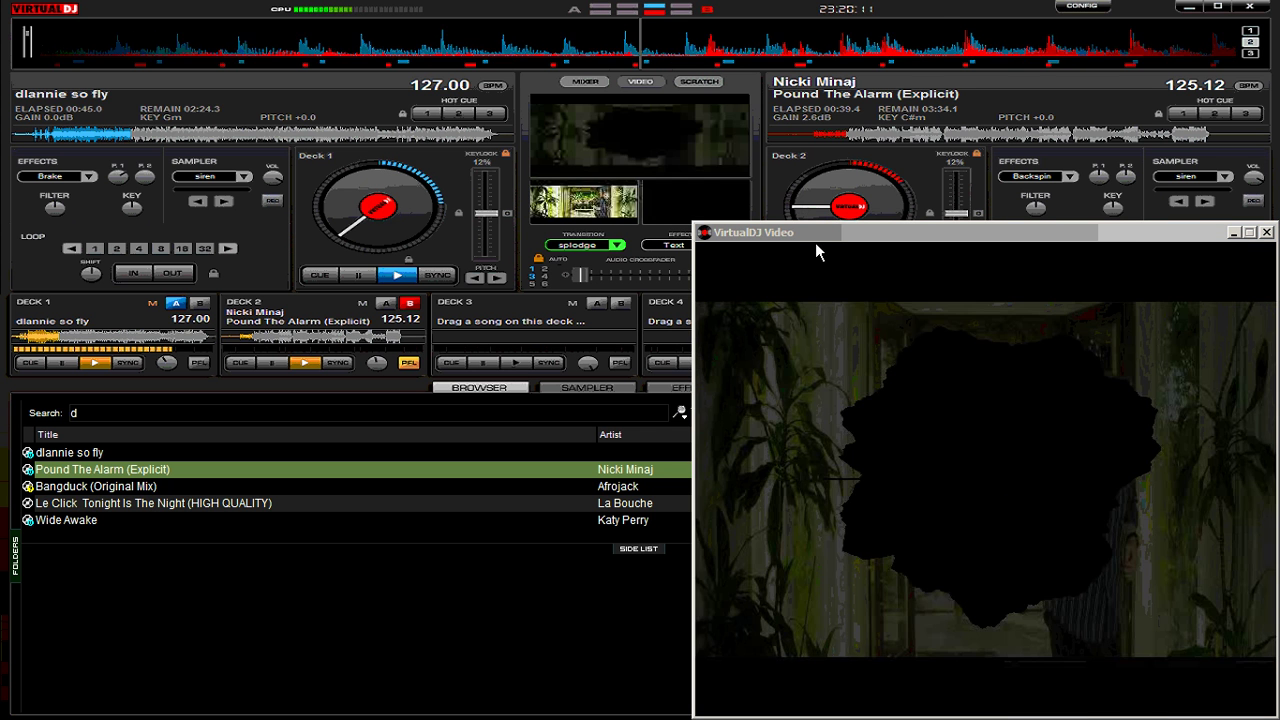
pyautogui.moveTo(820, 241); pyautogui.dragTo(131, 272)
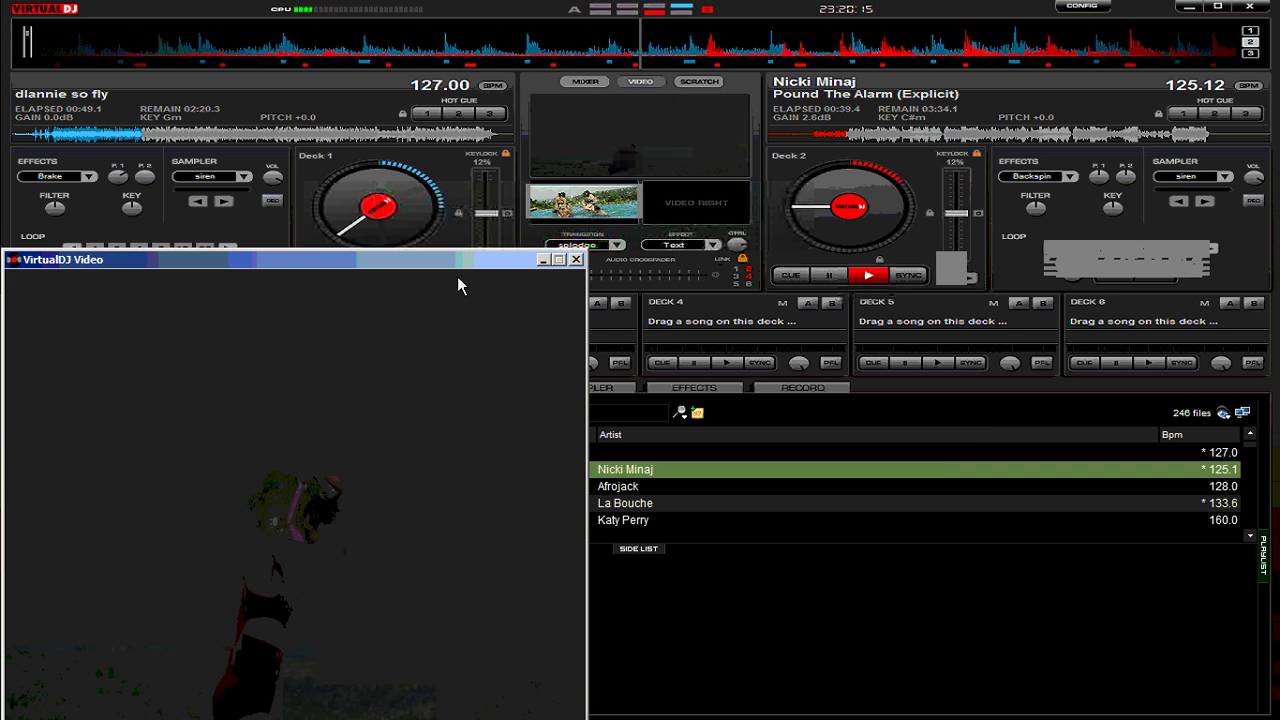
pyautogui.click(635, 270)
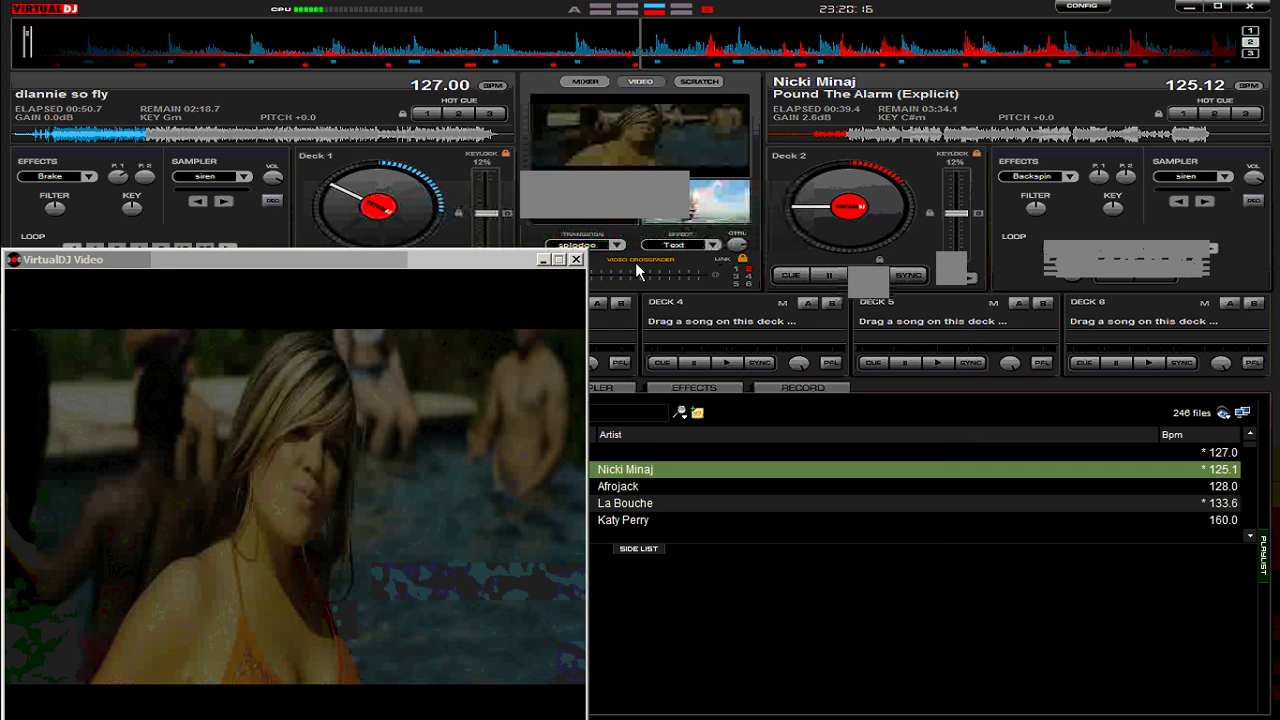
pyautogui.moveTo(635, 262); pyautogui.dragTo(781, 256)
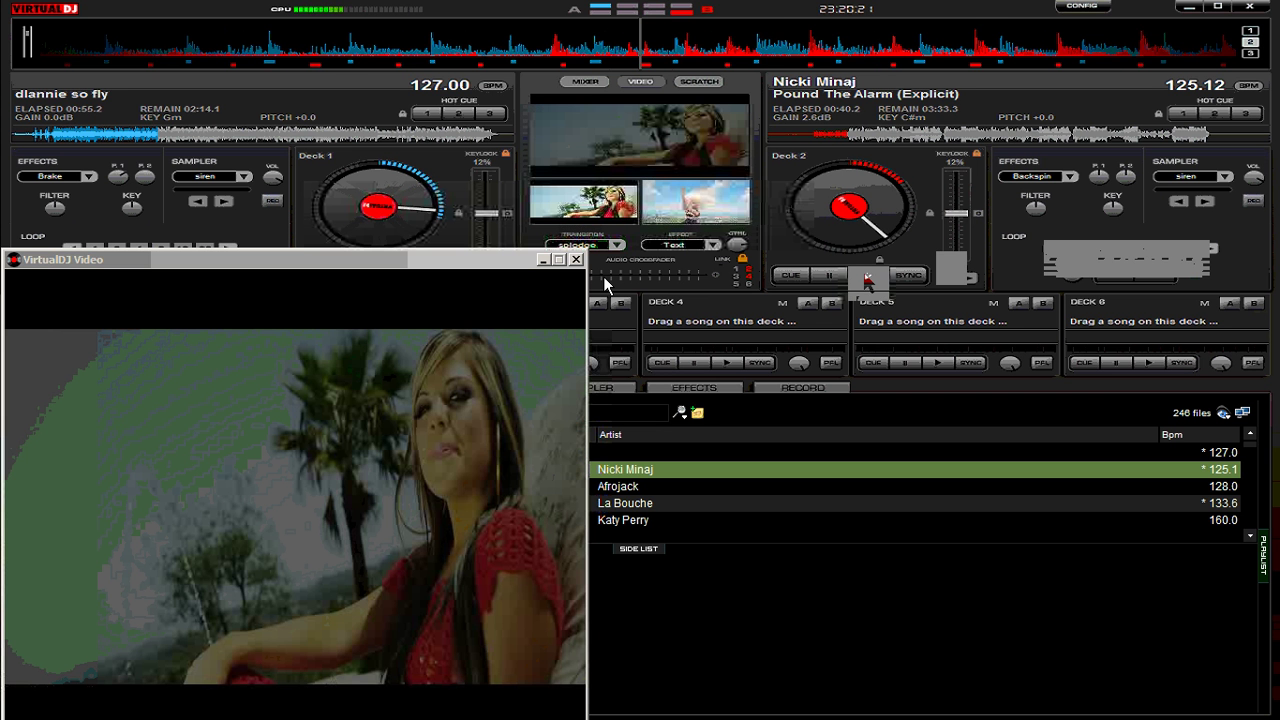
pyautogui.moveTo(604, 278); pyautogui.dragTo(700, 280)
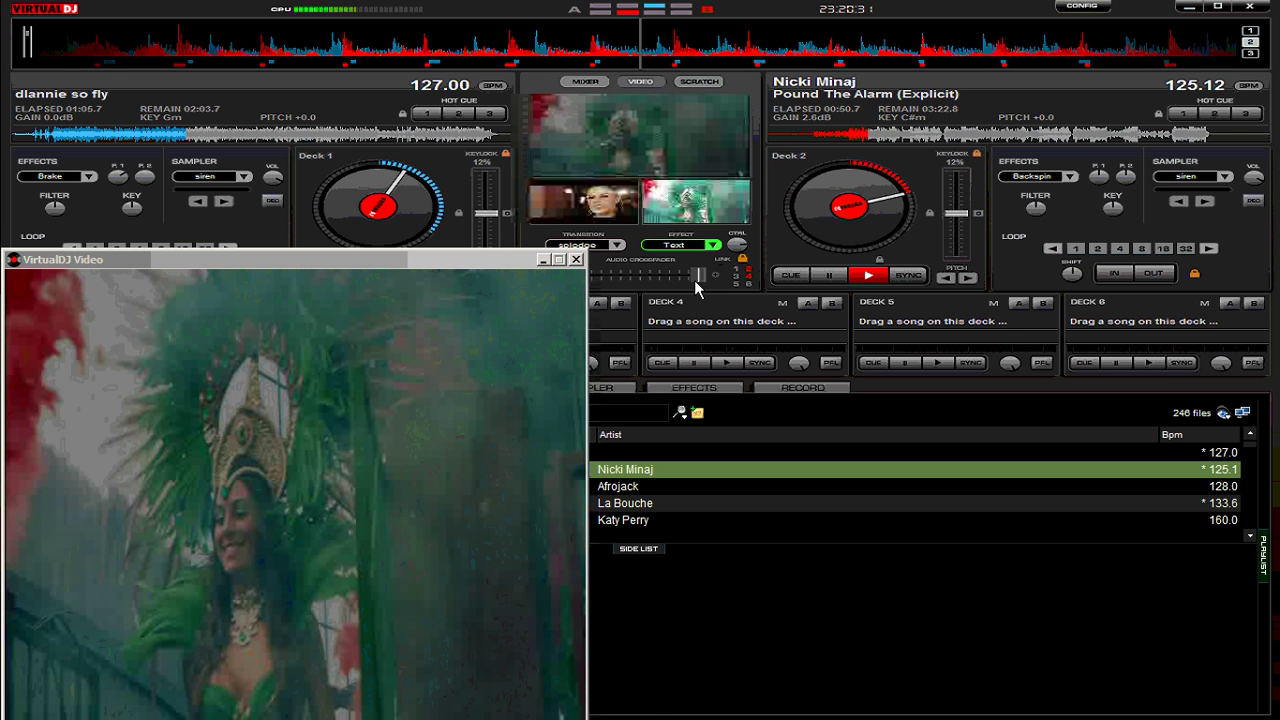
# Step: Raise the video output window and crossfade the video fully to deck 1
pyautogui.click(463, 264)
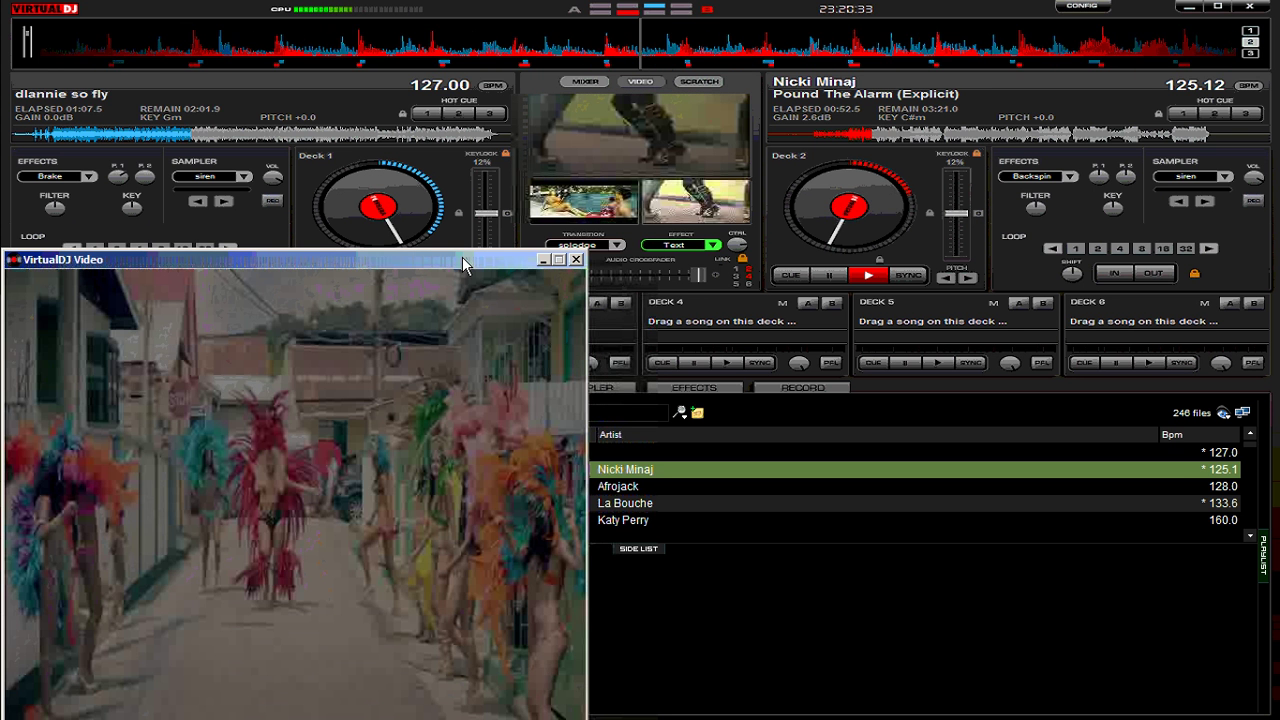
pyautogui.moveTo(463, 264); pyautogui.dragTo(459, 180)
pyautogui.click(742, 228)
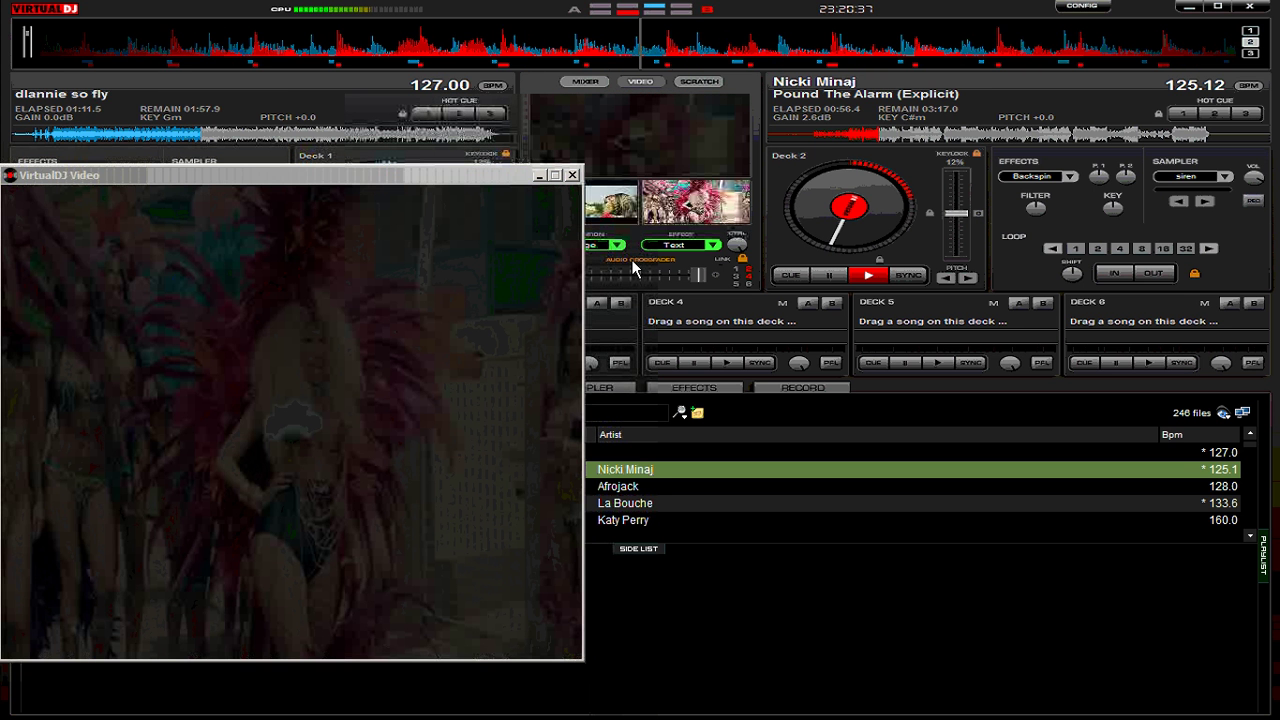
pyautogui.moveTo(632, 261); pyautogui.dragTo(598, 293)
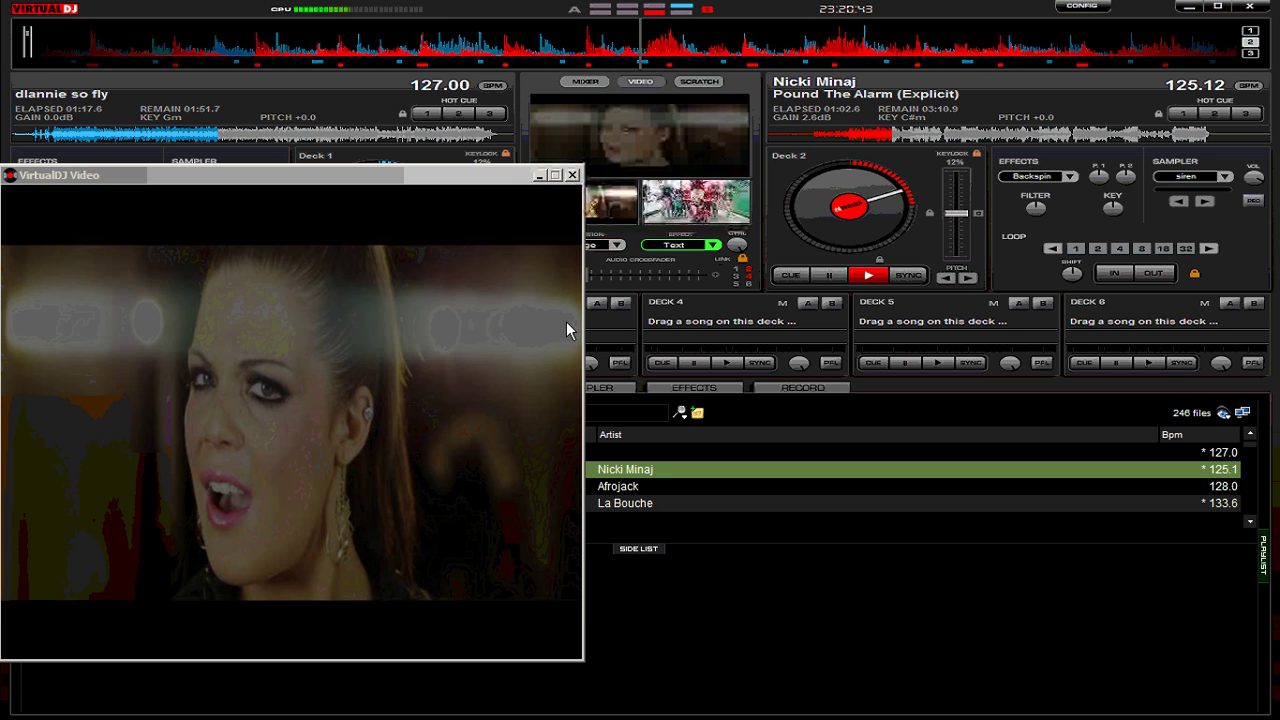
# Step: Toggle the Text video effect off, blend toward the carnival video, and move the window lower-middle
pyautogui.click(690, 245)
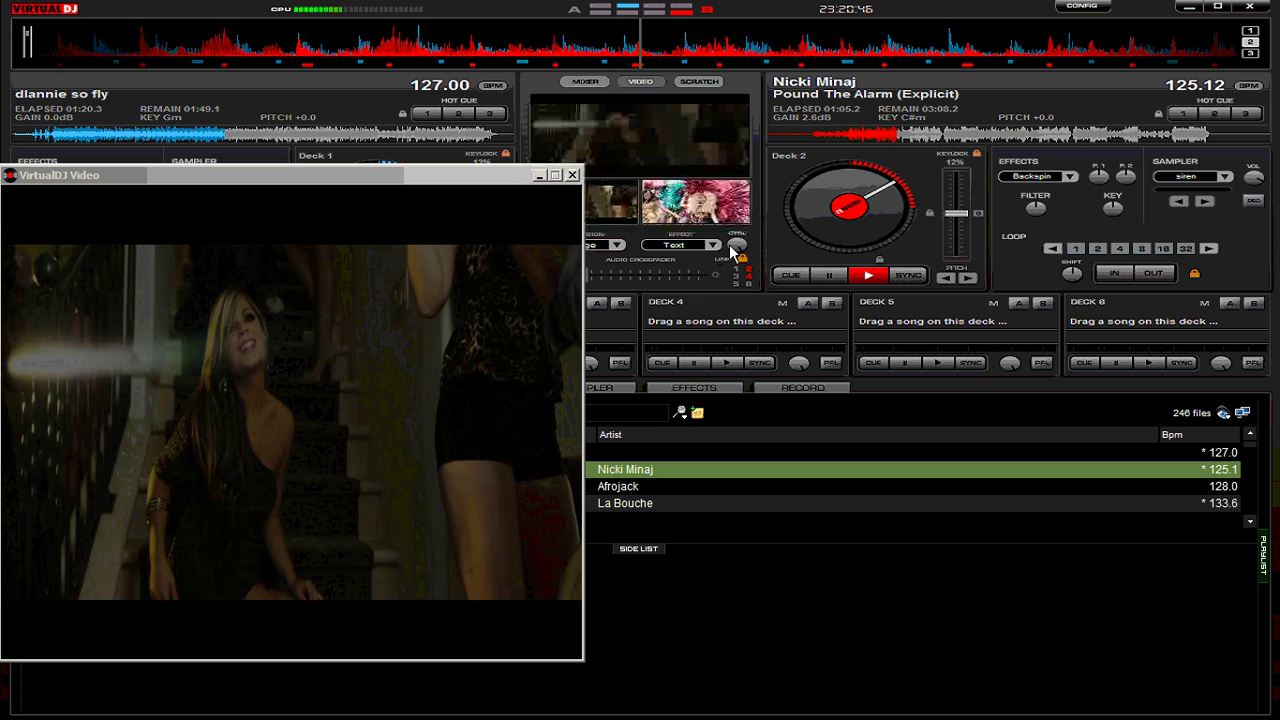
pyautogui.click(709, 248)
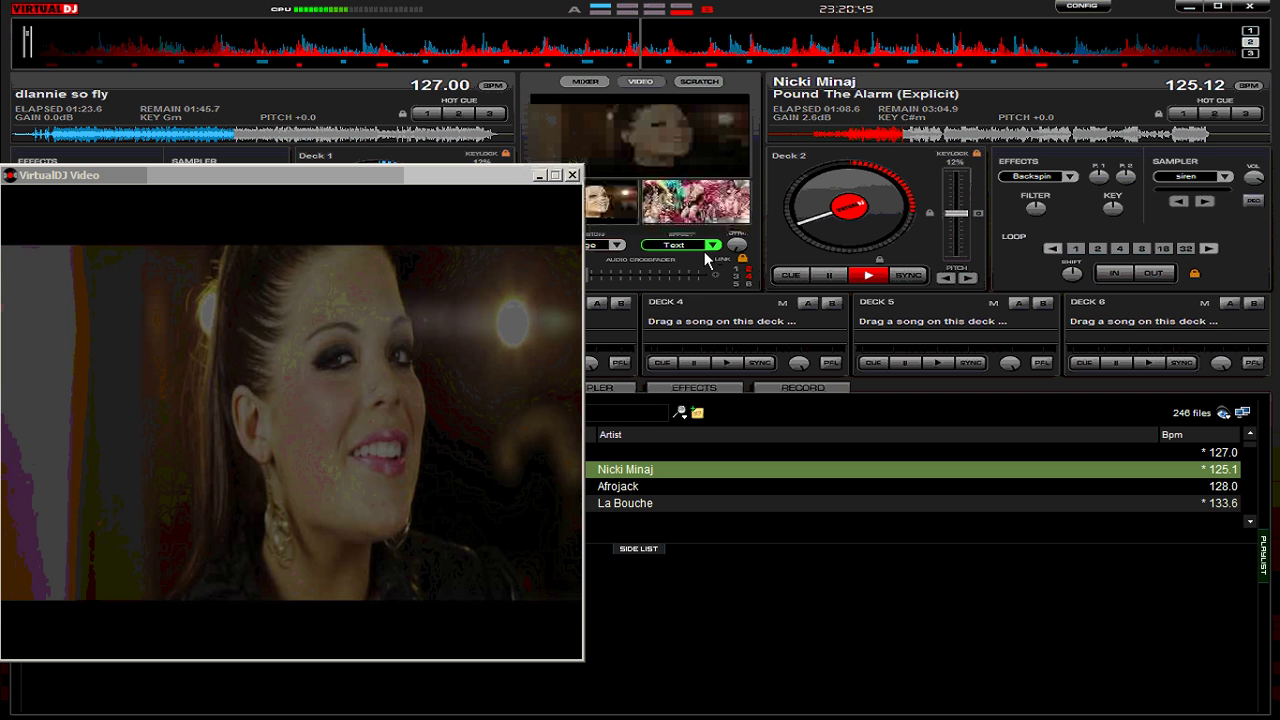
pyautogui.click(707, 248)
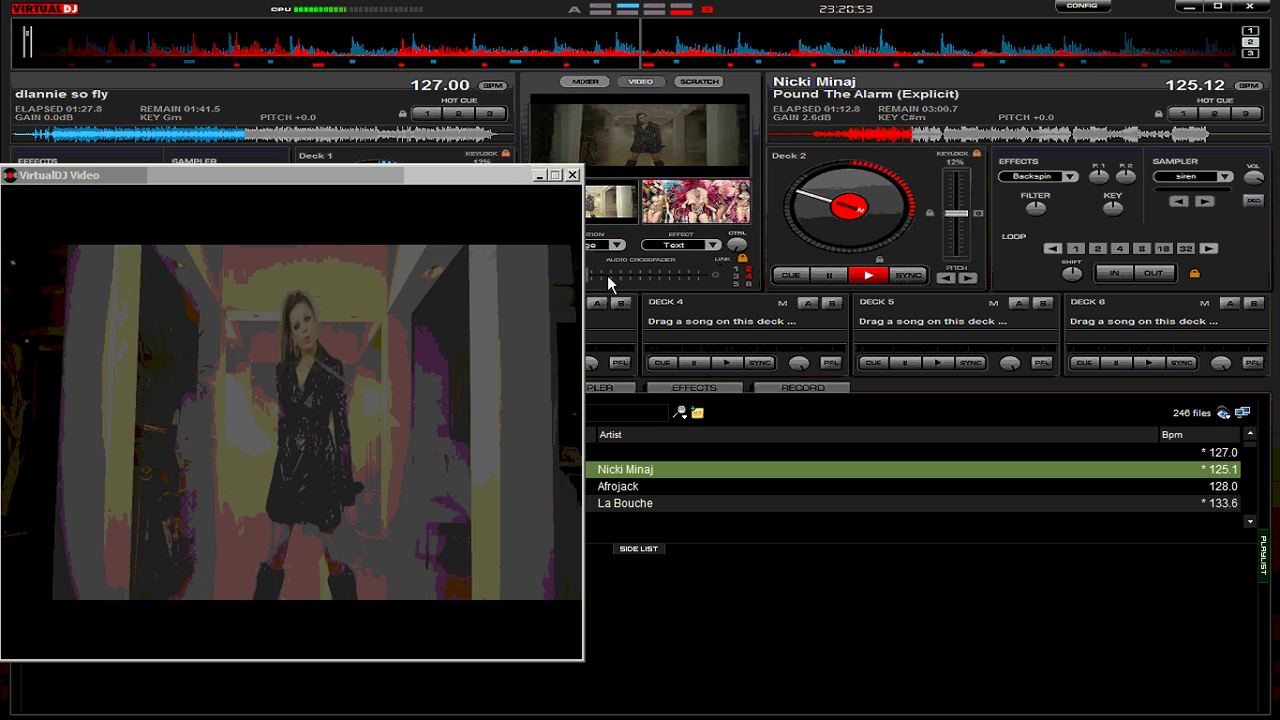
pyautogui.moveTo(607, 275); pyautogui.dragTo(665, 283)
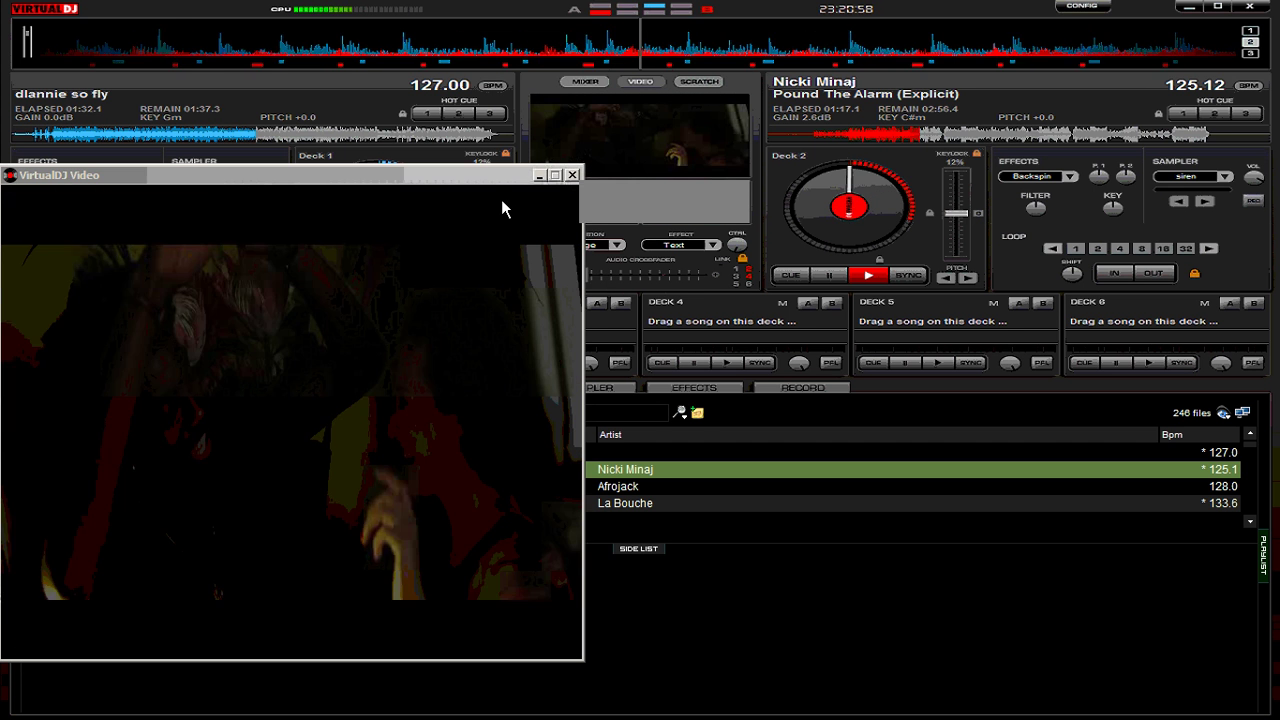
pyautogui.moveTo(490, 181); pyautogui.dragTo(777, 396)
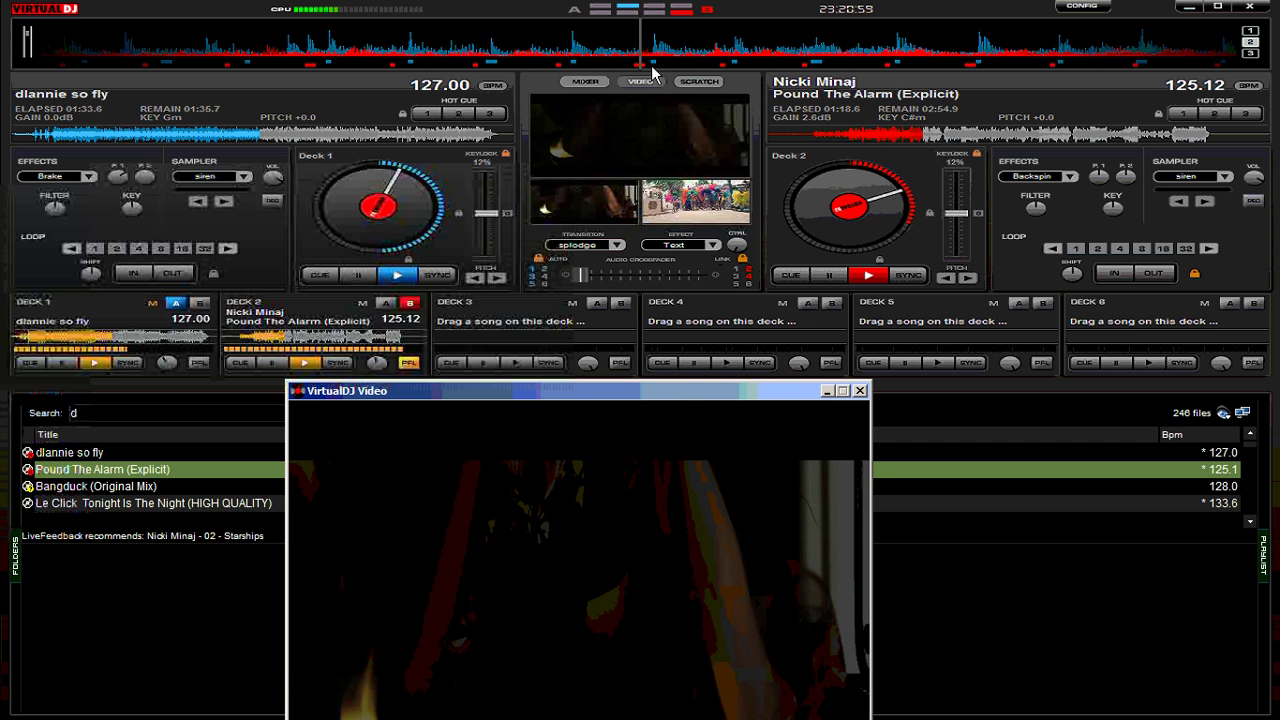
# Step: Restore the mixer view, minimize VirtualDJ to the desktop, then move aside and close the VirtualDJ Video window
pyautogui.click(585, 81)
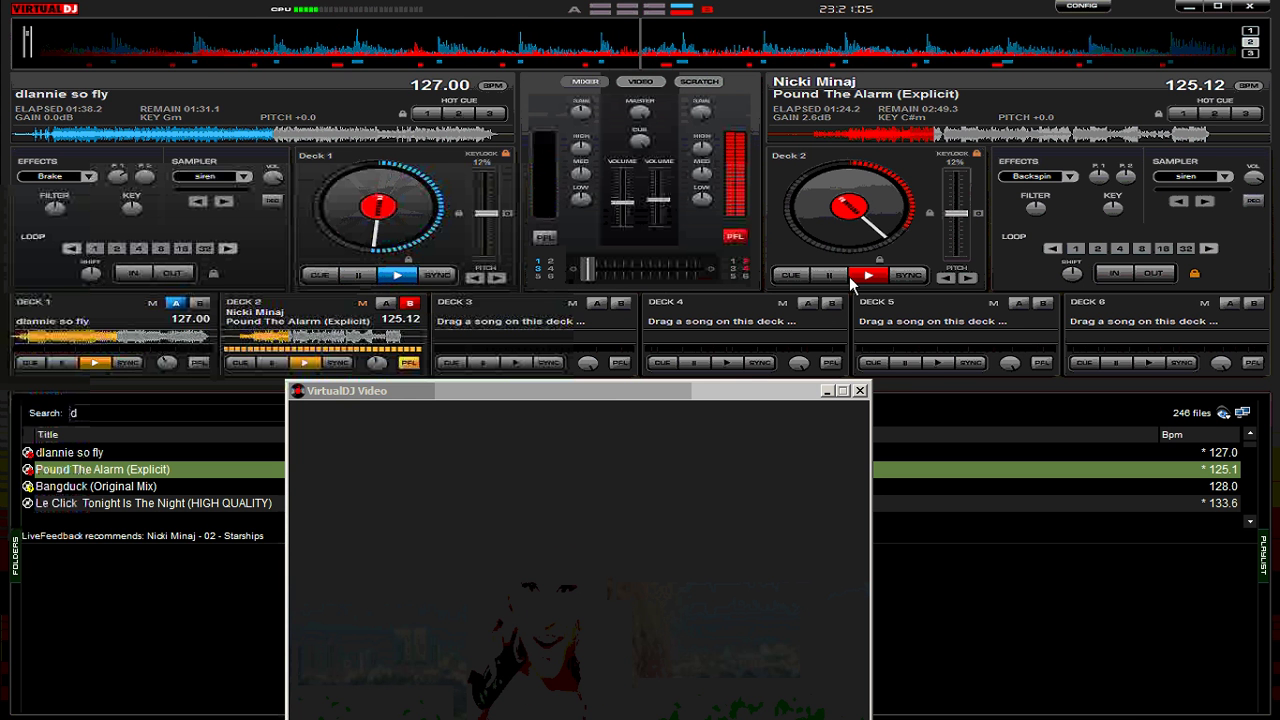
pyautogui.press('super+d')
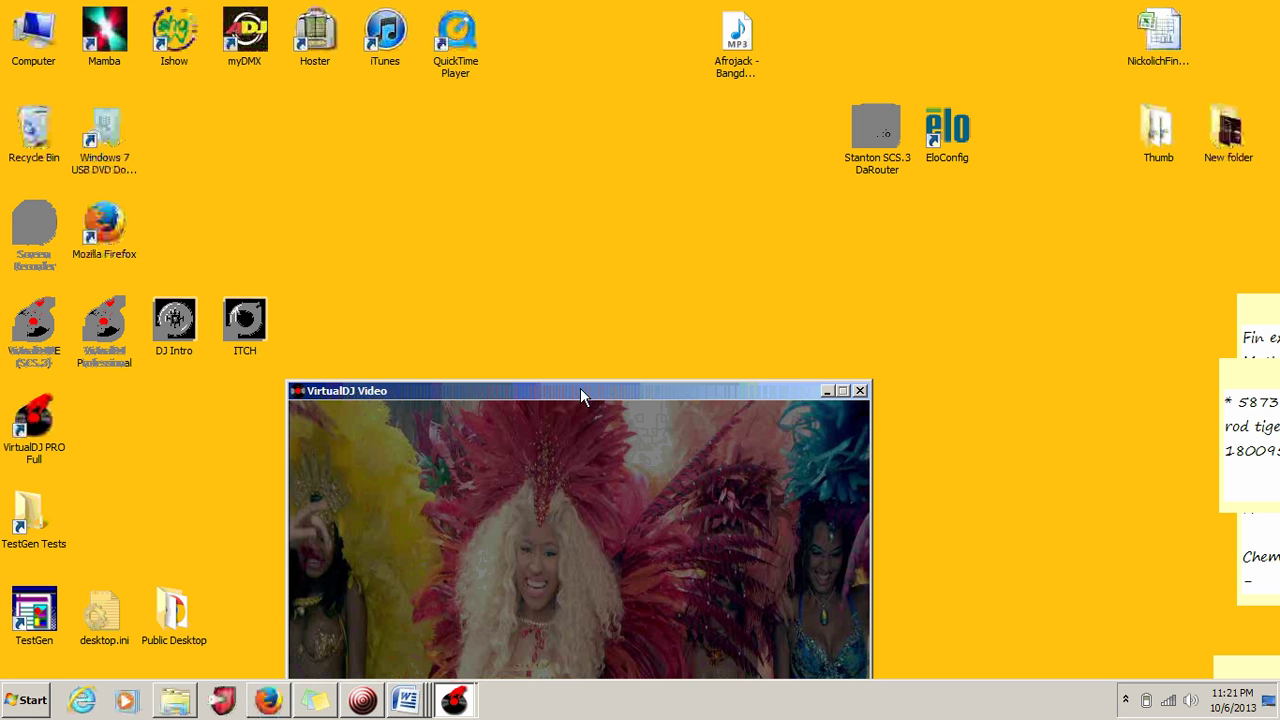
pyautogui.moveTo(580, 390); pyautogui.dragTo(515, 170)
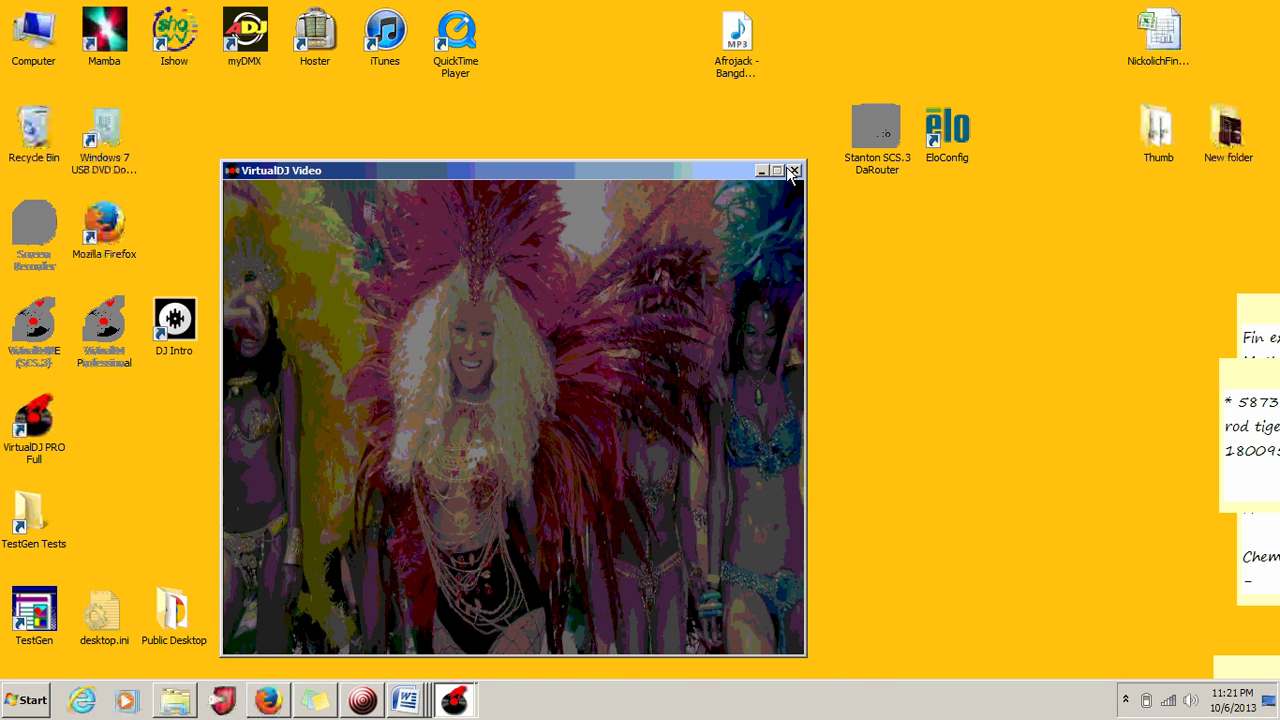
pyautogui.click(793, 172)
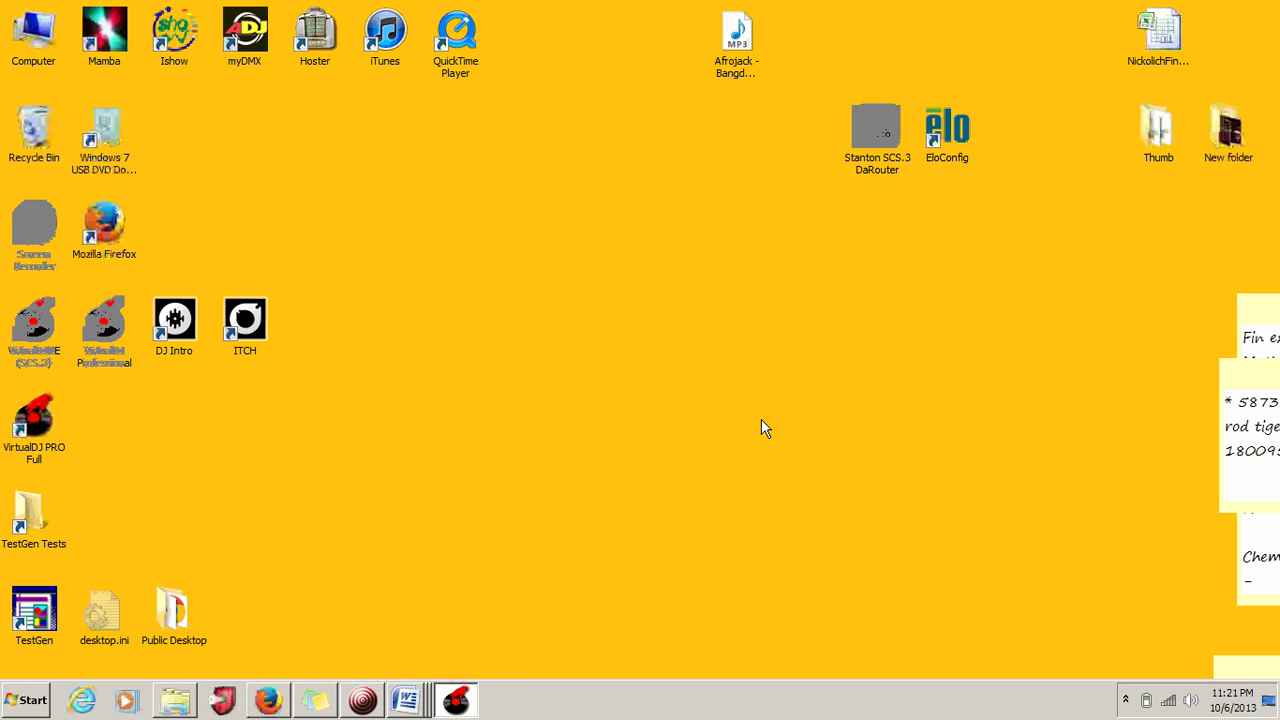